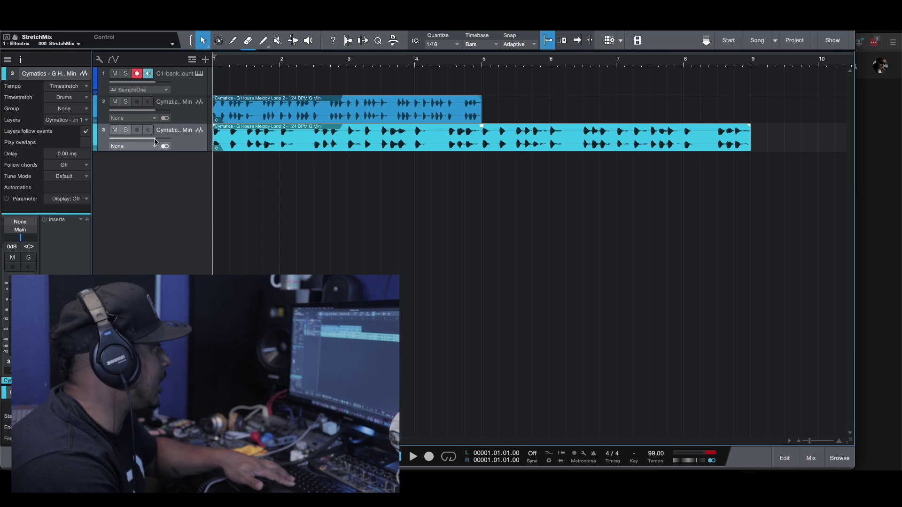
Step: Lower the volume of track 3 to -14.5 dB and set its timestretch mode to Sound while auditioning the loops
{"action": "left_click_drag", "start_coordinate": [155, 141], "coordinate": [136, 144]}
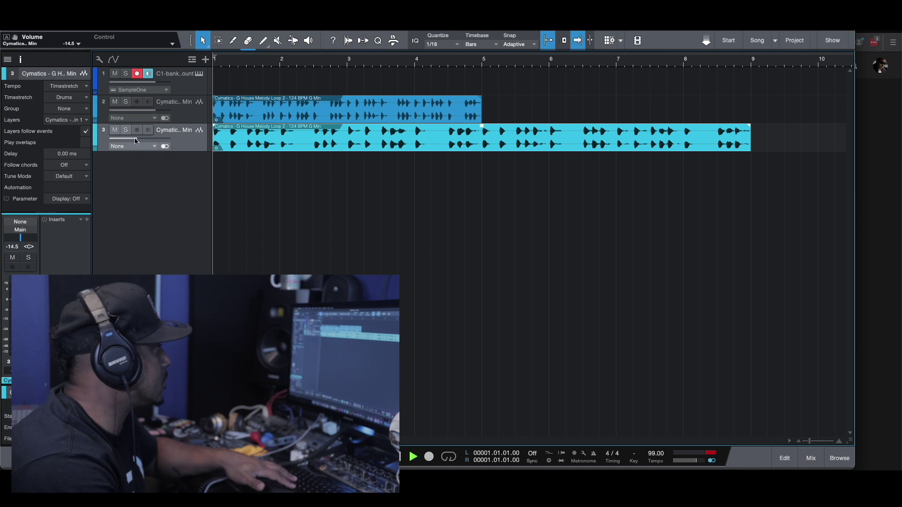
{"action": "key", "text": "space"}
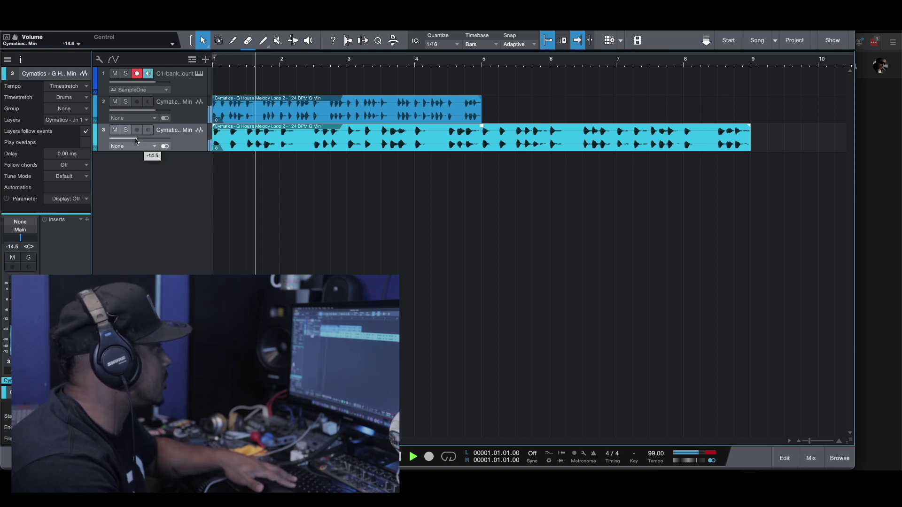
{"action": "left_click", "coordinate": [70, 98]}
{"action": "left_click", "coordinate": [82, 120]}
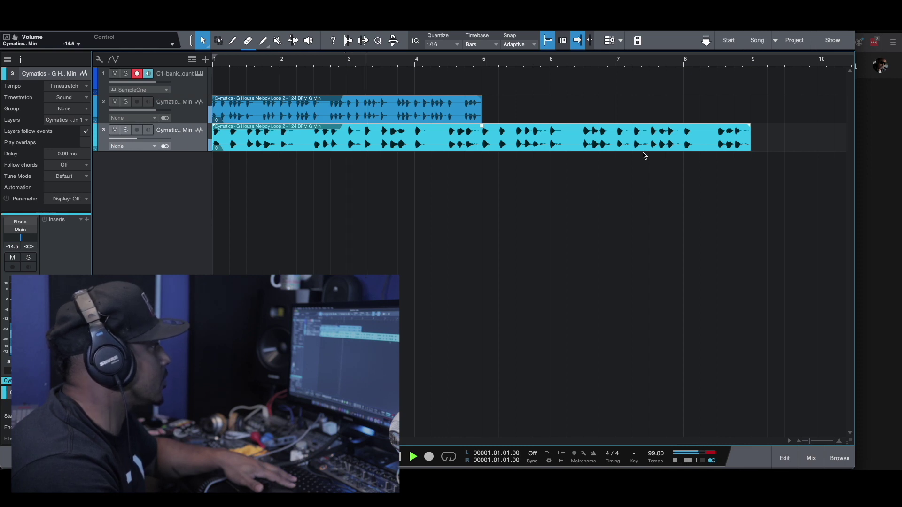
Step: Trim the melody loop on track 3 to end at bar 5, like the loop above it, and check the mixer
{"action": "left_click_drag", "start_coordinate": [752, 145], "coordinate": [482, 140]}
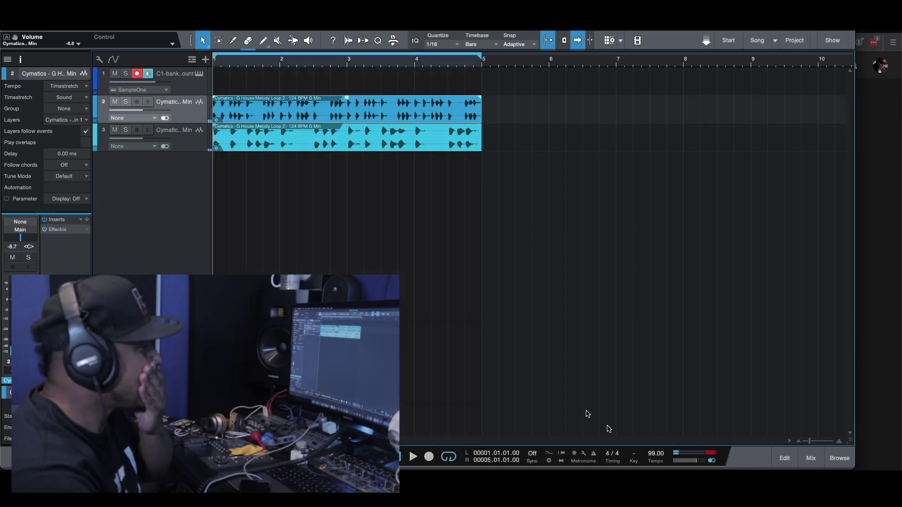
{"action": "left_click", "coordinate": [811, 458]}
{"action": "left_click", "coordinate": [842, 260]}
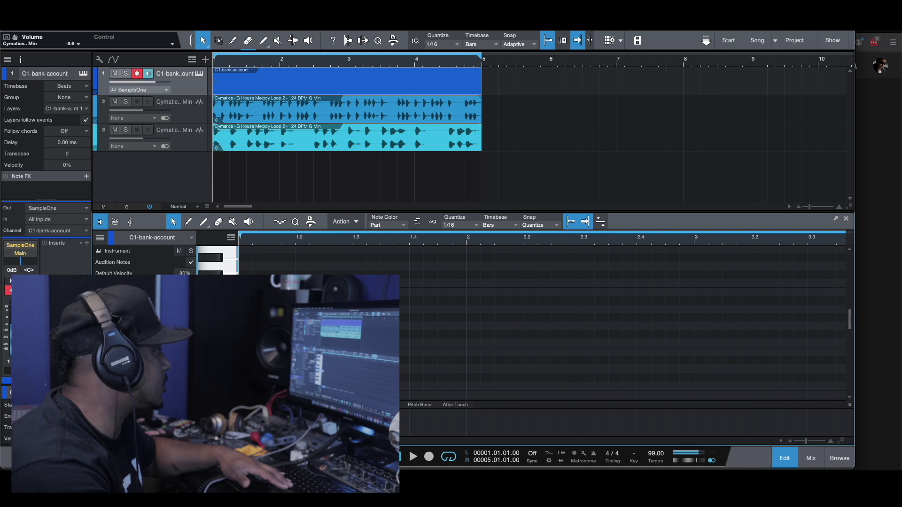
Step: Audition the opening notes of the C1-bank-account part against the loops and duplicate the note twice to continue the bass rhythm
{"action": "key", "text": "space"}
{"action": "key", "text": "space"}
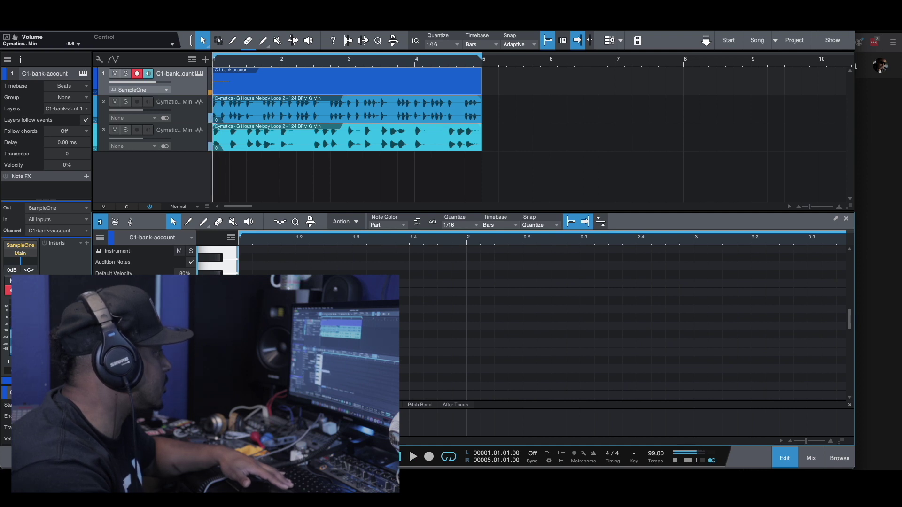
{"action": "key", "text": "space"}
{"action": "key", "text": "d"}
{"action": "key", "text": "d"}
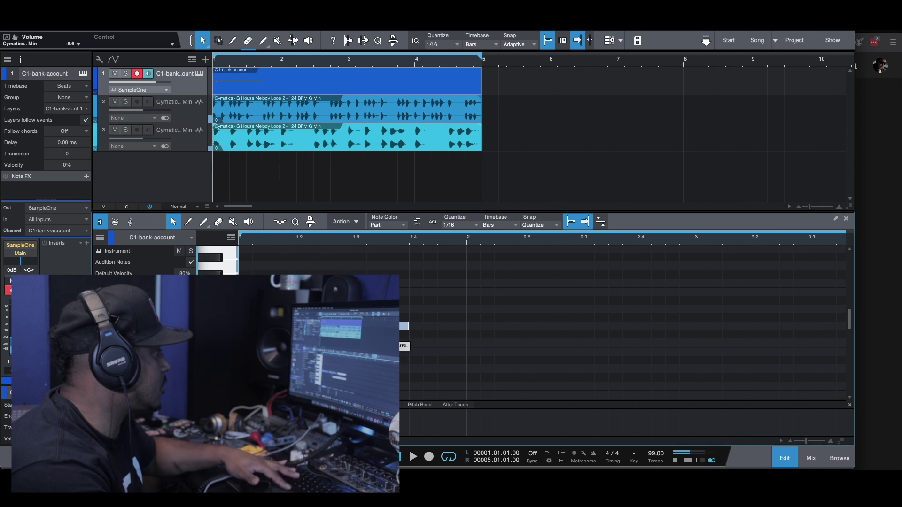
Step: Rework the position and length of the bass notes in bar 1, auditioning each variation against the loops
{"action": "key", "text": "space"}
{"action": "key", "text": "space"}
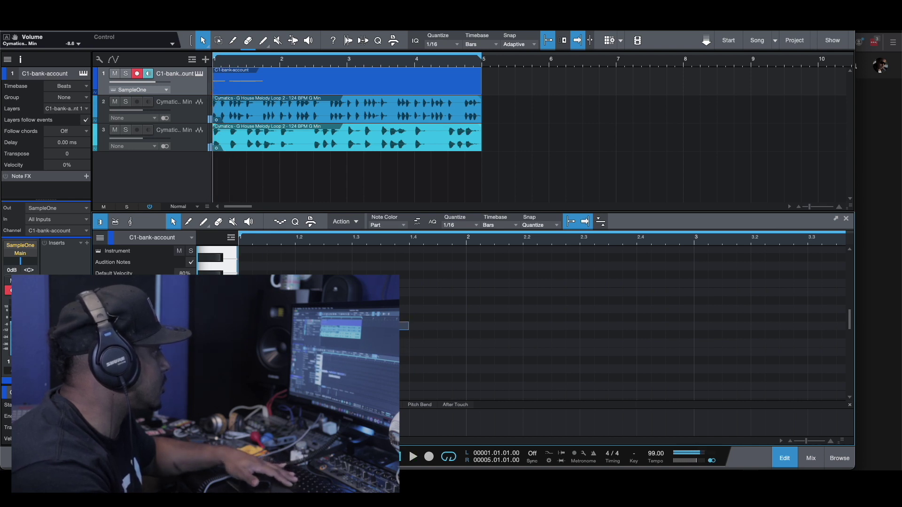
{"action": "key", "text": "space"}
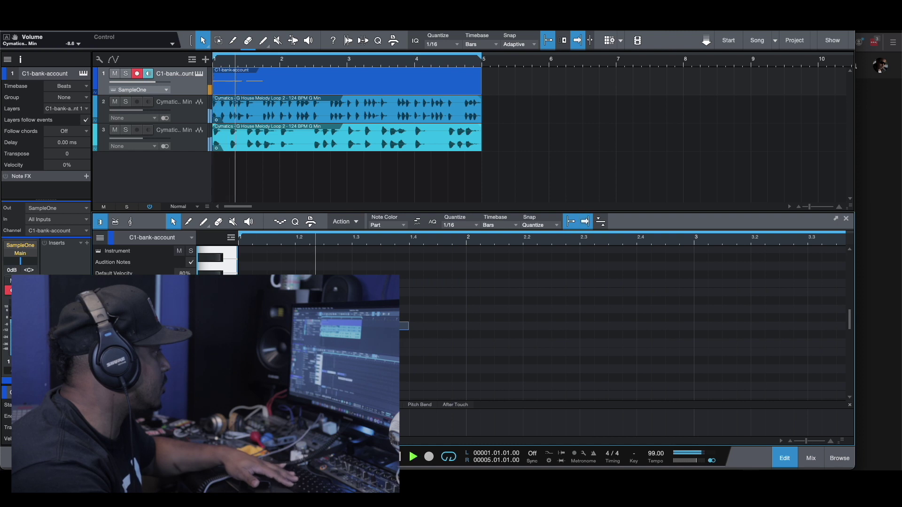
{"action": "key", "text": "space"}
{"action": "key", "text": "space"}
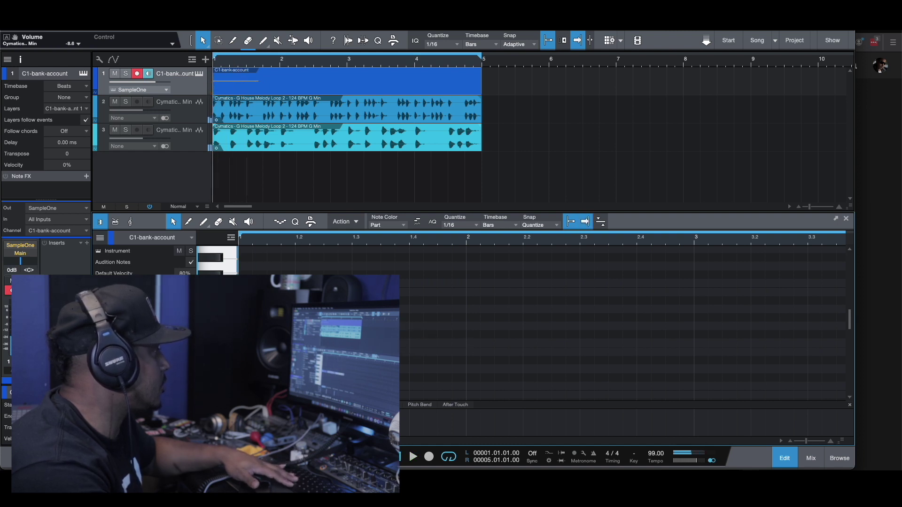
{"action": "key", "text": "space"}
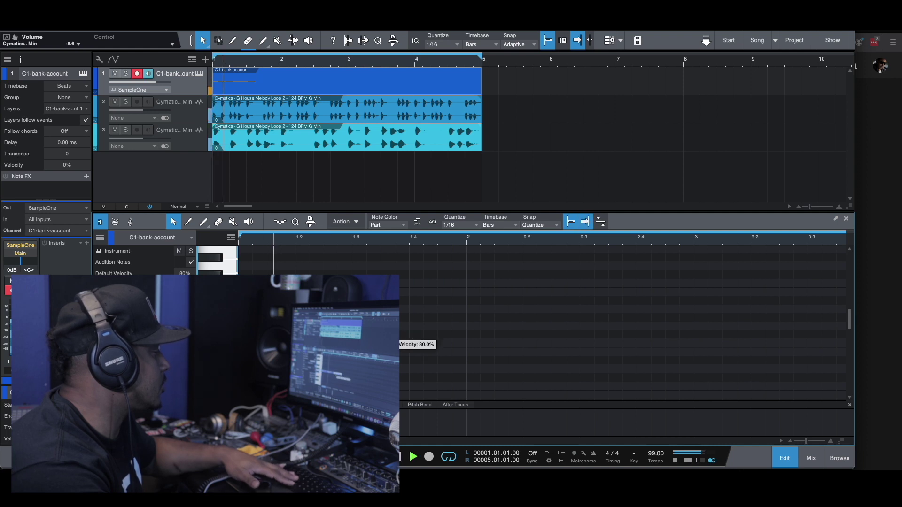
{"action": "key", "text": "space"}
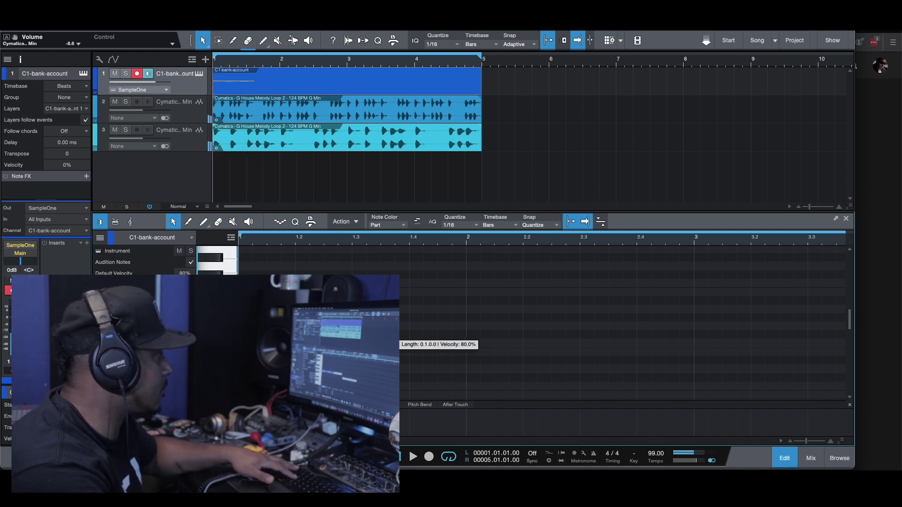
Step: Duplicate the last G3 bass note and lengthen it to end at bar 2, checking the rhythm by playback
{"action": "key", "text": "d"}
{"action": "key", "text": "space"}
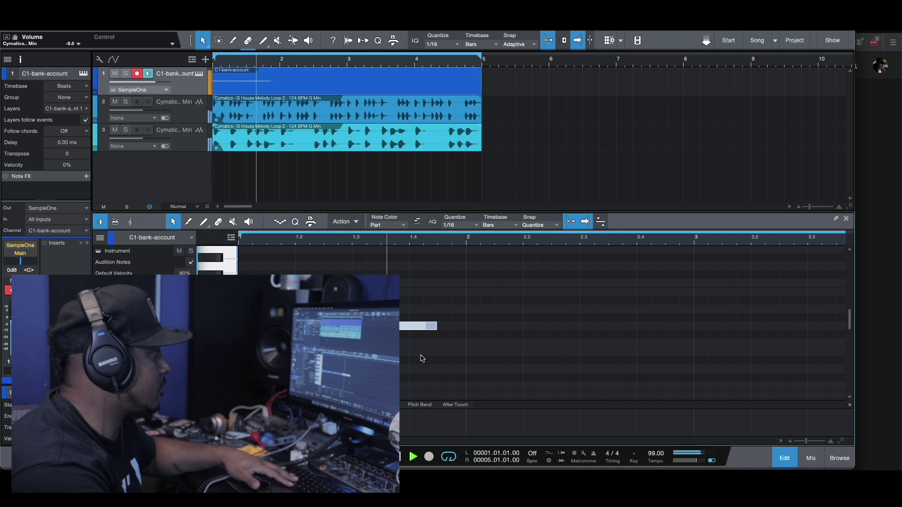
{"action": "key", "text": "space"}
{"action": "left_click_drag", "start_coordinate": [439, 327], "coordinate": [466, 327]}
{"action": "key", "text": "space"}
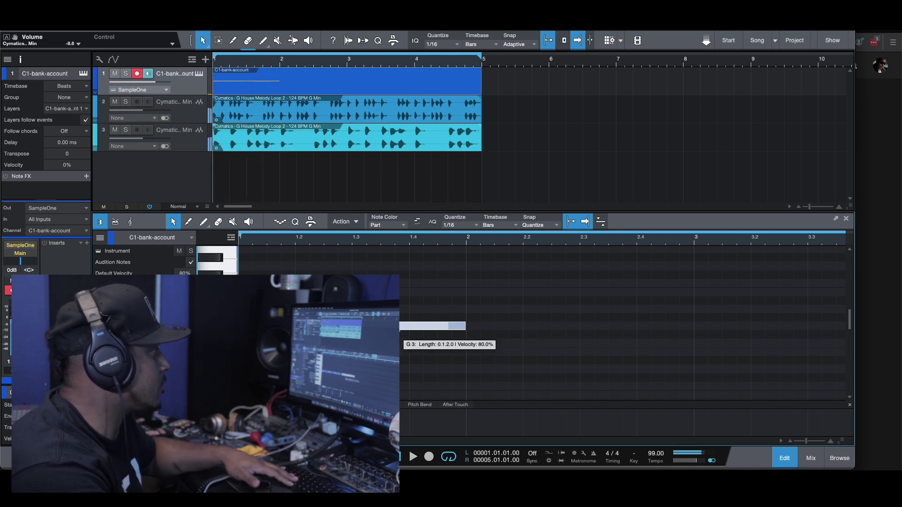
Step: Raise the G3 notes' velocity to 100%, fine-tune the last note's start, and make it end at bar 2
{"action": "key", "text": "space"}
{"action": "key", "text": "space"}
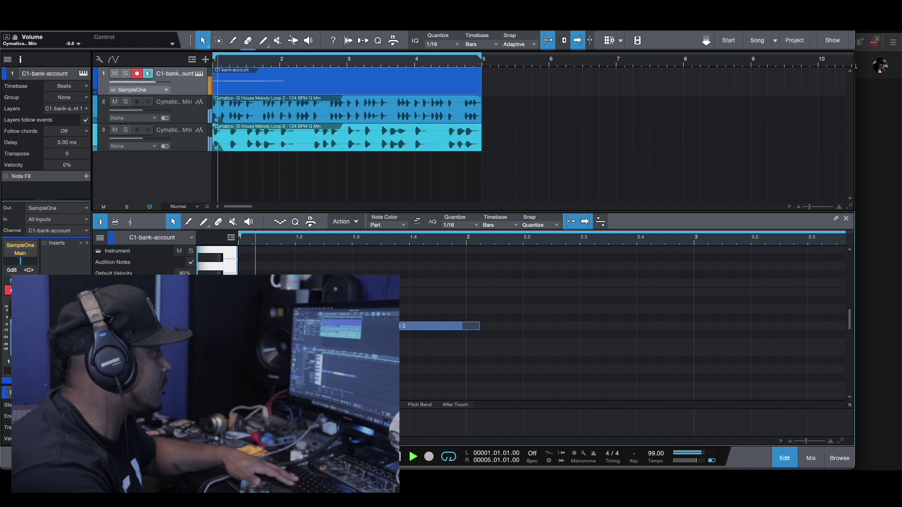
{"action": "key", "text": "space"}
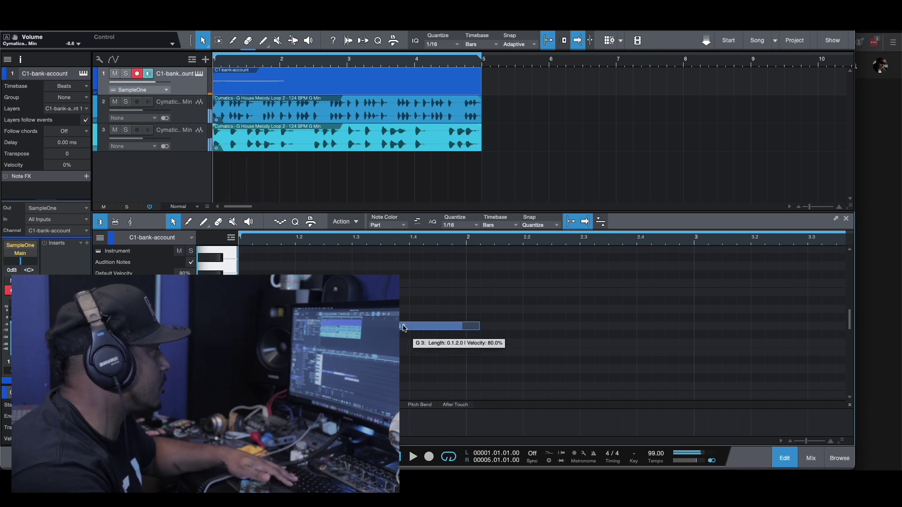
{"action": "left_click_drag", "start_coordinate": [395, 327], "coordinate": [381, 327]}
{"action": "key", "text": "space"}
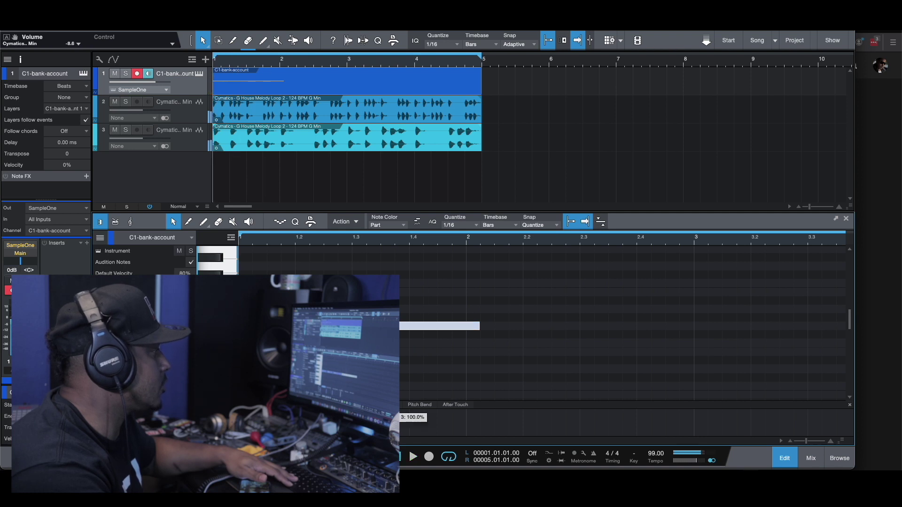
{"action": "mouse_move", "coordinate": [385, 327]}
{"action": "left_mouse_down"}
{"action": "mouse_move", "coordinate": [405, 328]}
{"action": "mouse_move", "coordinate": [377, 327]}
{"action": "left_mouse_up"}
{"action": "left_click_drag", "start_coordinate": [493, 327], "coordinate": [466, 327]}
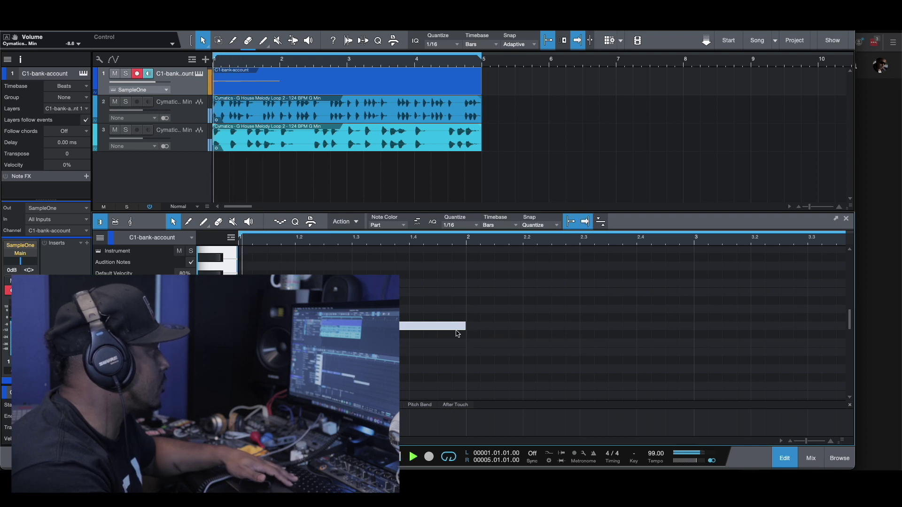
Step: Transpose the bass notes in bars 3 and 4 down to D3 and close the note editor
{"action": "left_click_drag", "start_coordinate": [531, 326], "coordinate": [532, 362]}
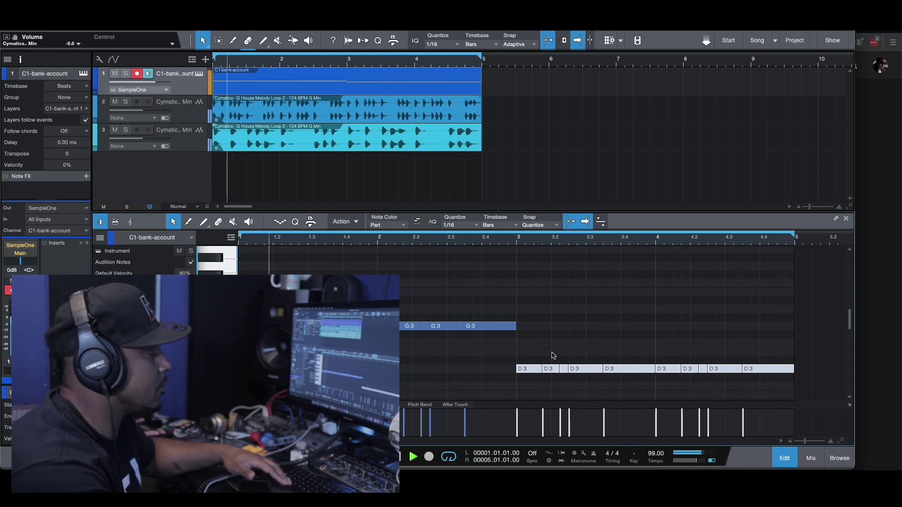
{"action": "left_click", "coordinate": [785, 458]}
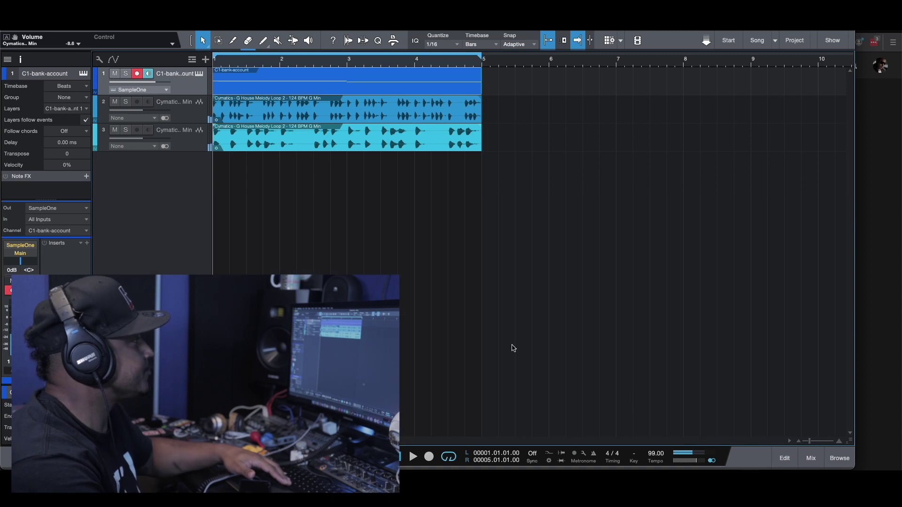
Step: Browse the sound bank files to the CashMoneyAp Claps folder of CashMoneyAP - Official Drum Kit Vol. 1, collapsing the Cymatics-Trap Starter Pack folder
{"action": "left_click", "coordinate": [840, 458]}
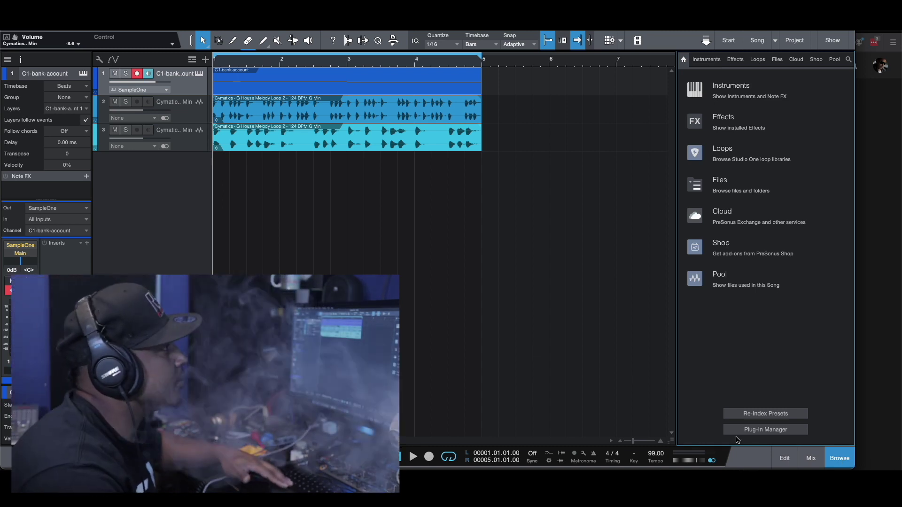
{"action": "left_click", "coordinate": [726, 184]}
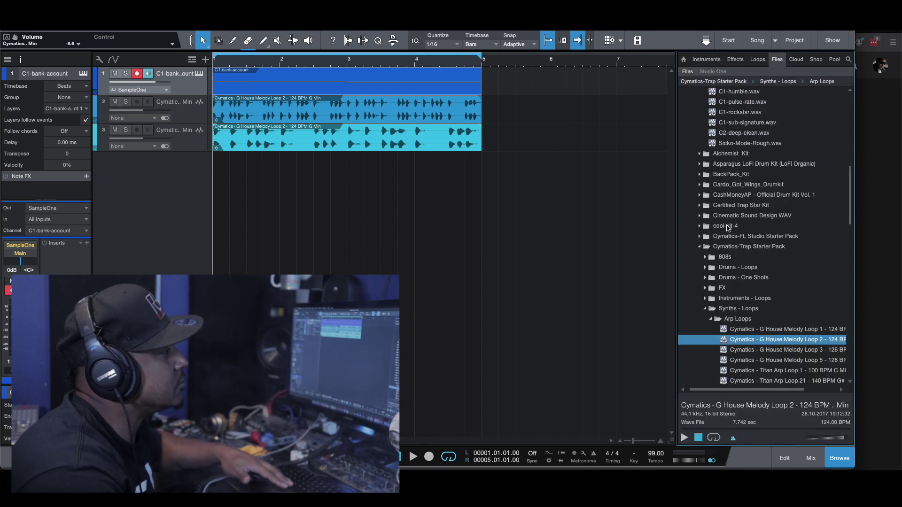
{"action": "left_click", "coordinate": [705, 310]}
{"action": "scroll", "coordinate": [695, 236], "scroll_direction": "down", "scroll_amount": 5}
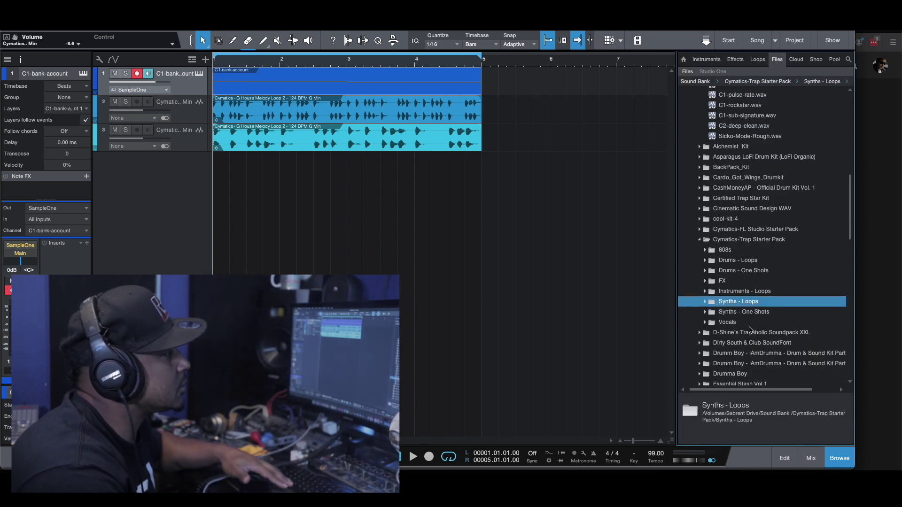
{"action": "left_click", "coordinate": [699, 176]}
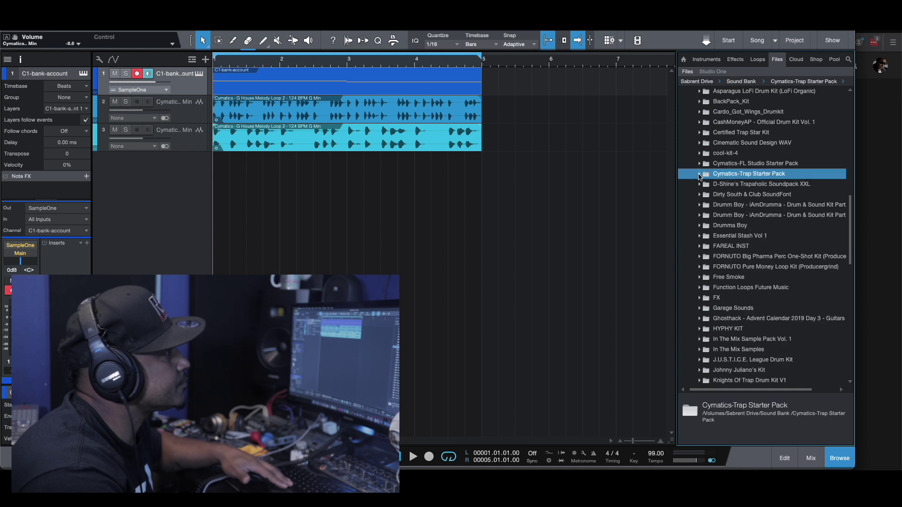
{"action": "scroll", "coordinate": [723, 207], "scroll_direction": "down", "scroll_amount": 10}
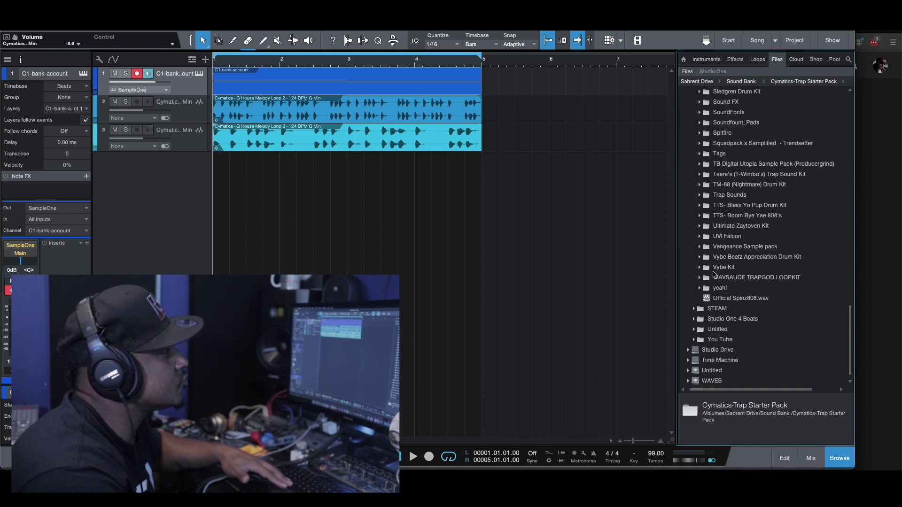
{"action": "scroll", "coordinate": [712, 282], "scroll_direction": "up", "scroll_amount": 7}
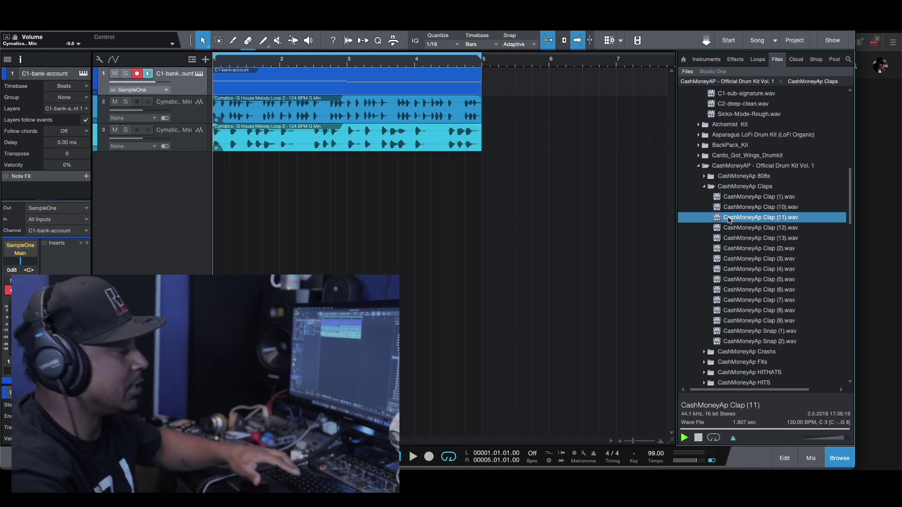
Step: Load CashMoneyAp Clap (11).wav into a new SampleOne instrument track and close the instrument window
{"action": "left_click_drag", "start_coordinate": [729, 219], "coordinate": [764, 227]}
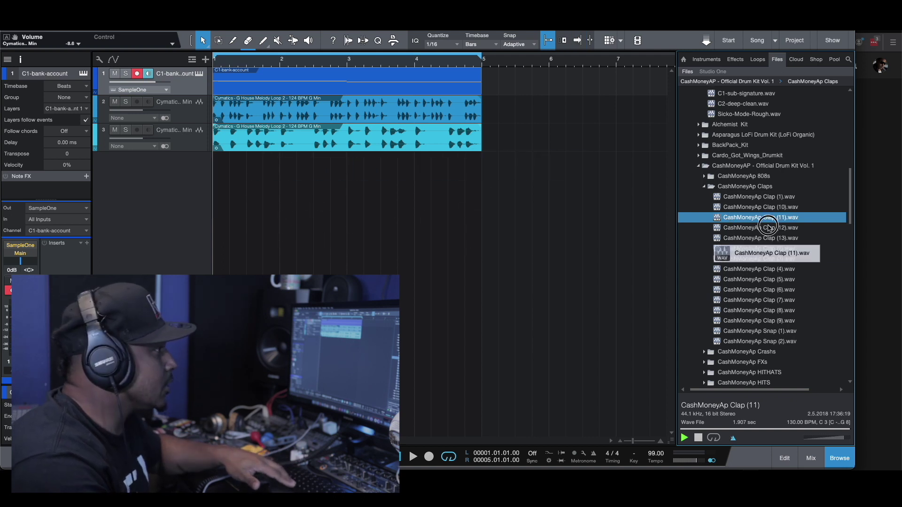
{"action": "right_click", "coordinate": [732, 216]}
{"action": "left_click", "coordinate": [747, 229]}
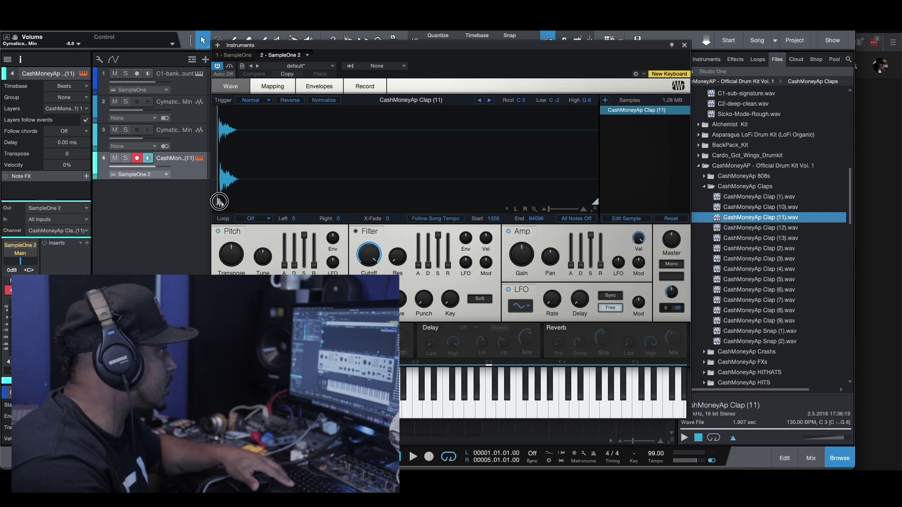
{"action": "left_click", "coordinate": [684, 46]}
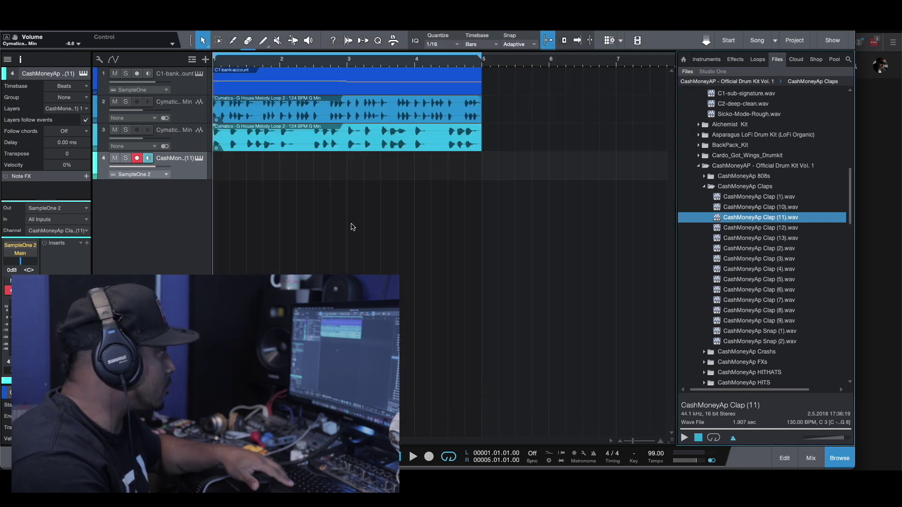
Step: Insert a pattern on the clap track, extend it to bar 5, and hide the file browser
{"action": "key", "text": "shift+super+p"}
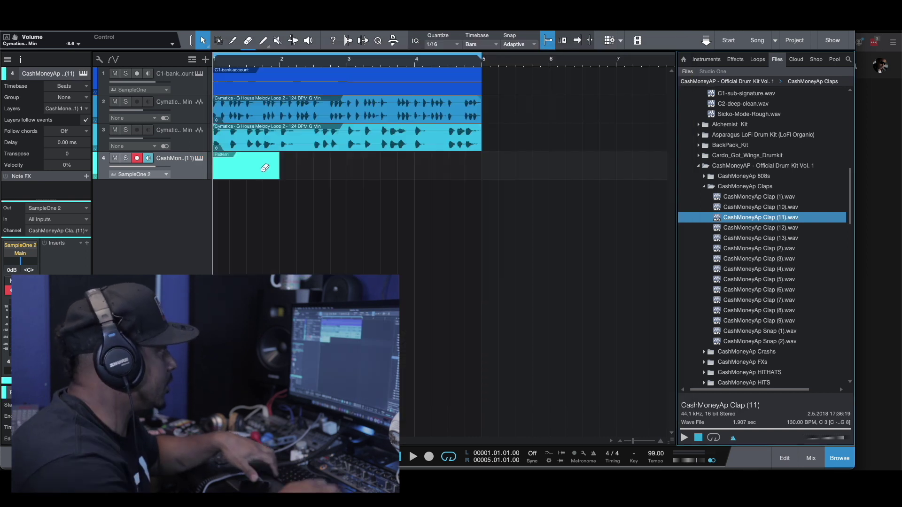
{"action": "left_click_drag", "start_coordinate": [279, 175], "coordinate": [480, 177]}
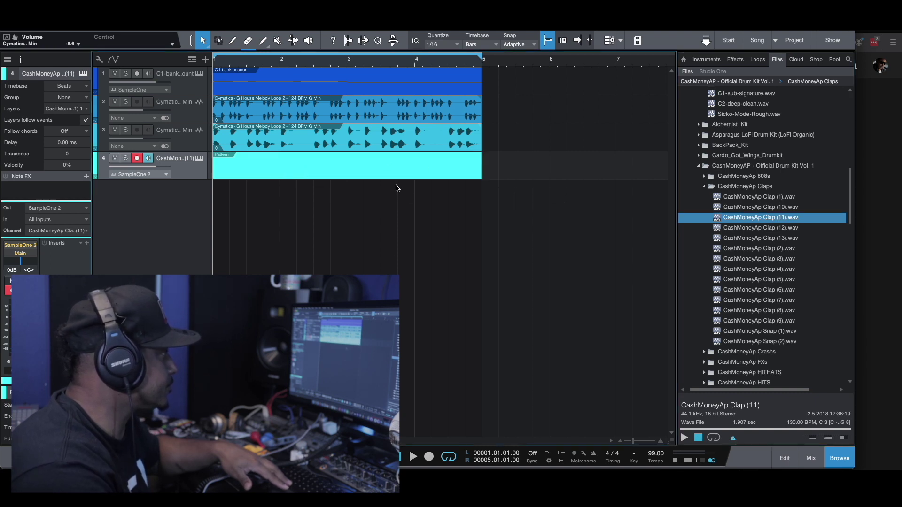
{"action": "left_click", "coordinate": [840, 459]}
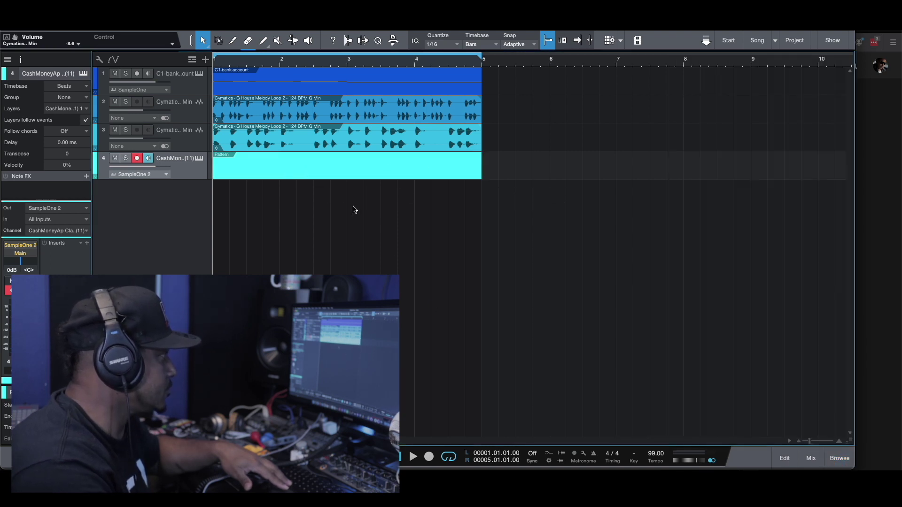
Step: Open the clap pattern for editing in drum mode and set its length to 64 steps
{"action": "double_click", "coordinate": [298, 162]}
{"action": "left_click", "coordinate": [116, 238]}
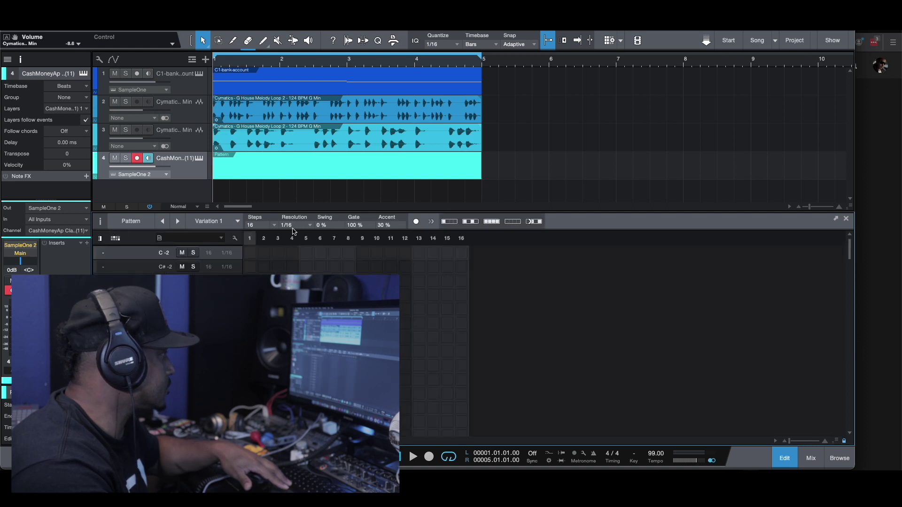
{"action": "left_click", "coordinate": [275, 226]}
{"action": "left_click", "coordinate": [284, 308]}
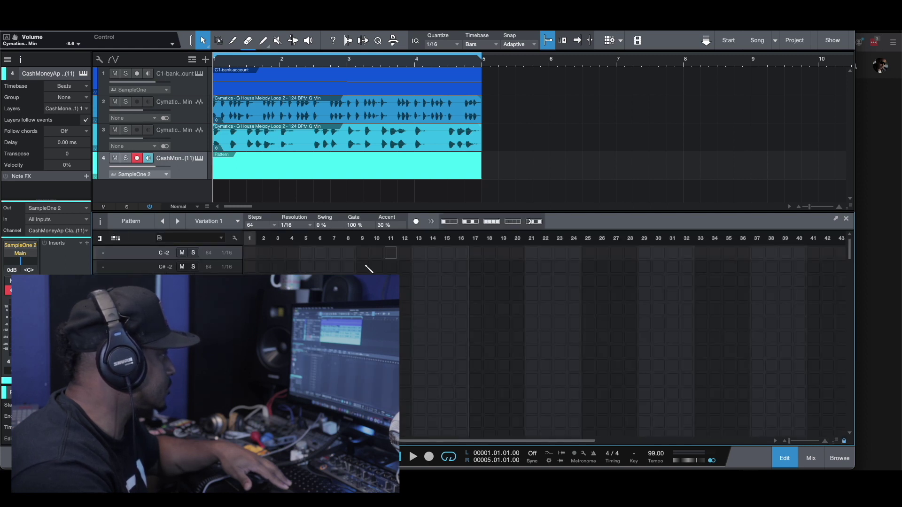
{"action": "scroll", "coordinate": [283, 308], "scroll_direction": "down", "scroll_amount": 20}
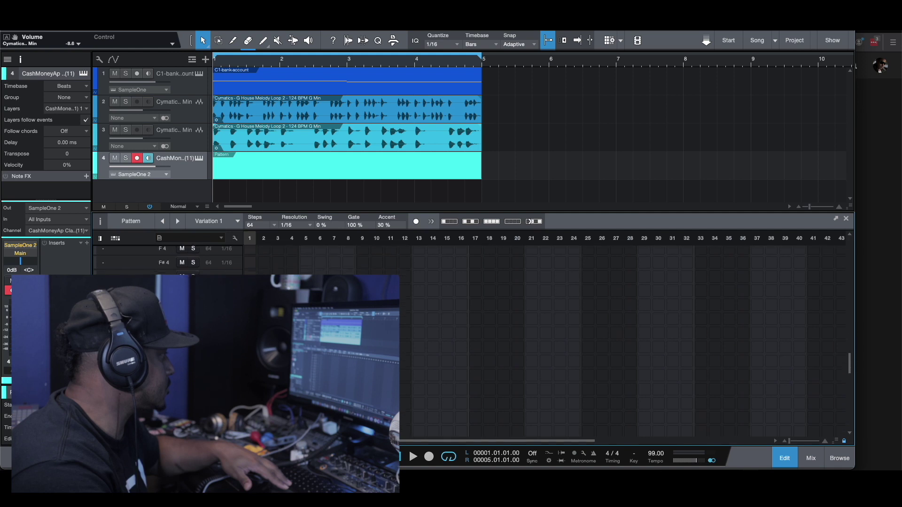
Step: Place claps on every eighth step from step 5 to step 61, then audition the beat while toggling the clap and bass mutes
{"action": "scroll", "coordinate": [284, 307], "scroll_direction": "up", "scroll_amount": 10}
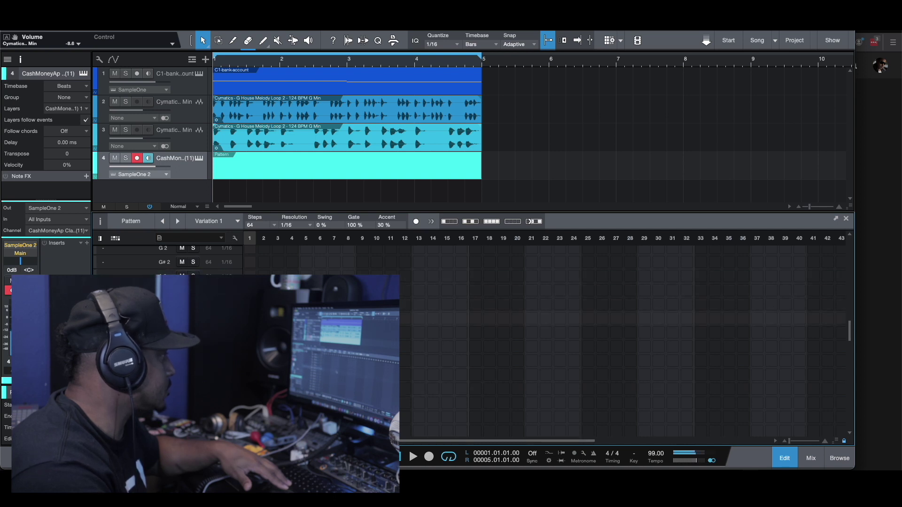
{"action": "left_click", "coordinate": [587, 319]}
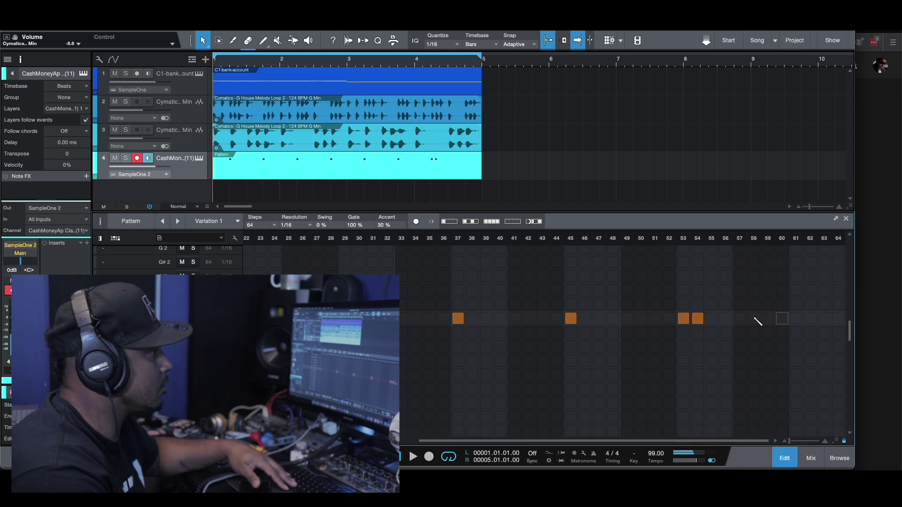
{"action": "left_click", "coordinate": [796, 321]}
{"action": "key", "text": "space"}
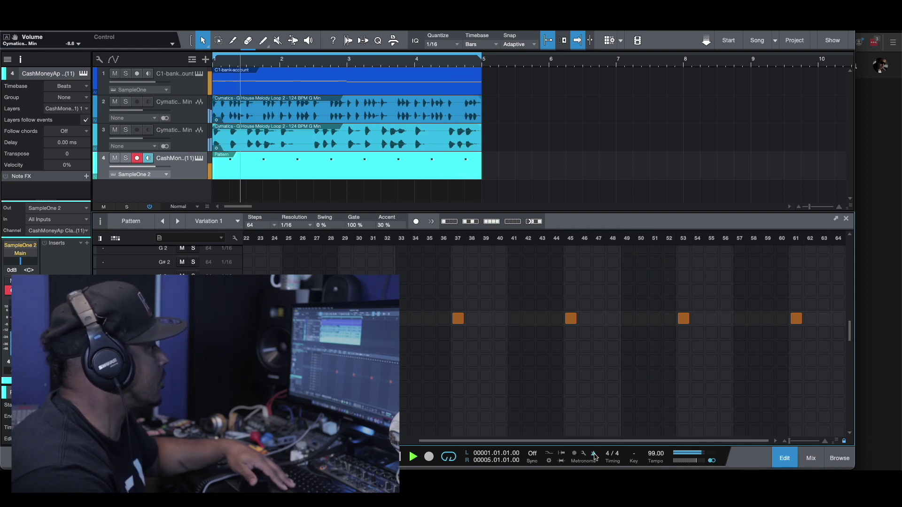
{"action": "left_click", "coordinate": [115, 158]}
{"action": "left_click", "coordinate": [115, 74]}
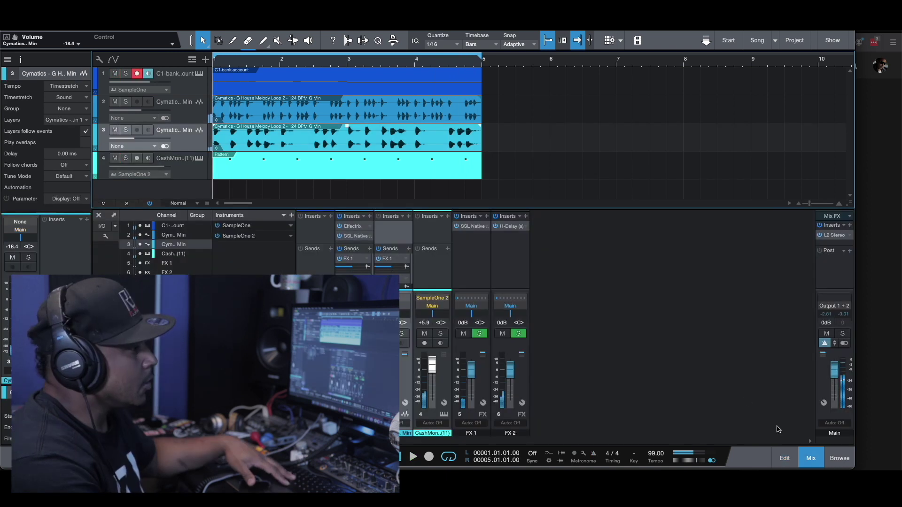
Step: Browse the sound bank files to the CashMoneyAp HITHATS folder, collapsing CashMoneyAp Claps, and audition several hi-hat samples
{"action": "left_click", "coordinate": [839, 458]}
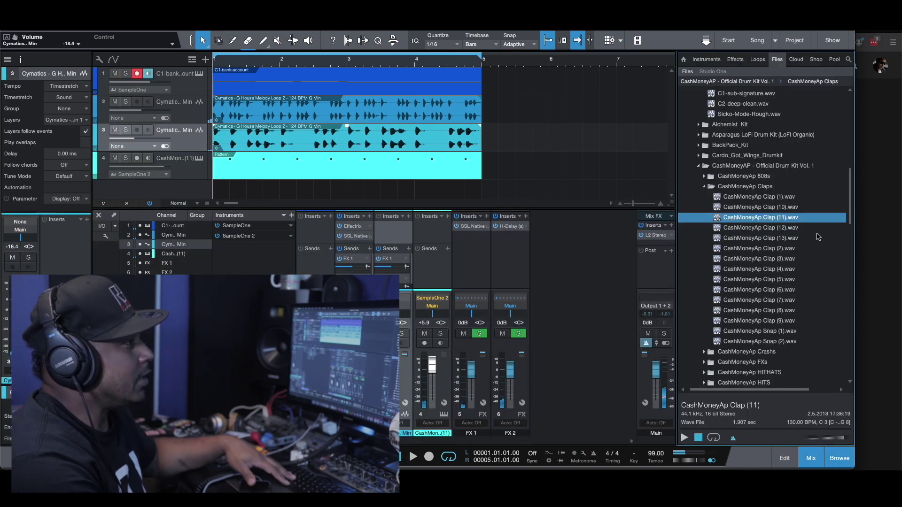
{"action": "left_click", "coordinate": [705, 187]}
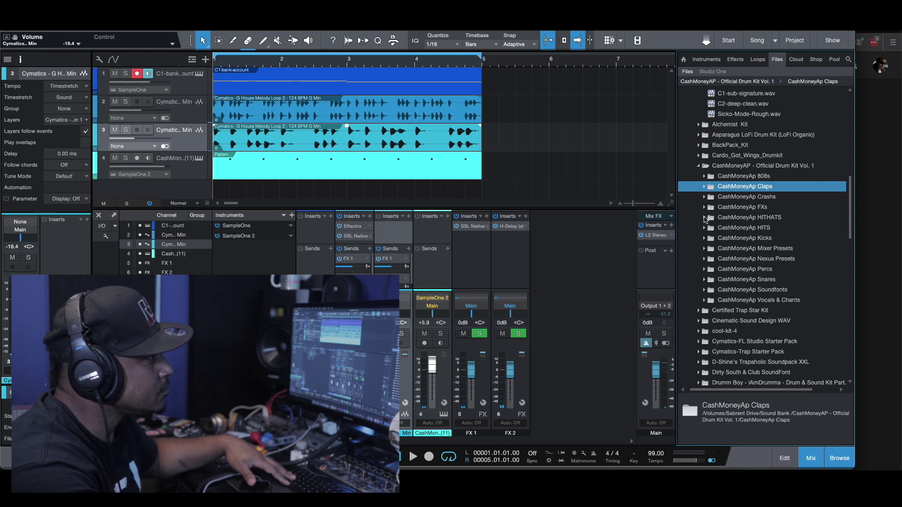
{"action": "left_click", "coordinate": [705, 218]}
{"action": "left_click", "coordinate": [731, 229]}
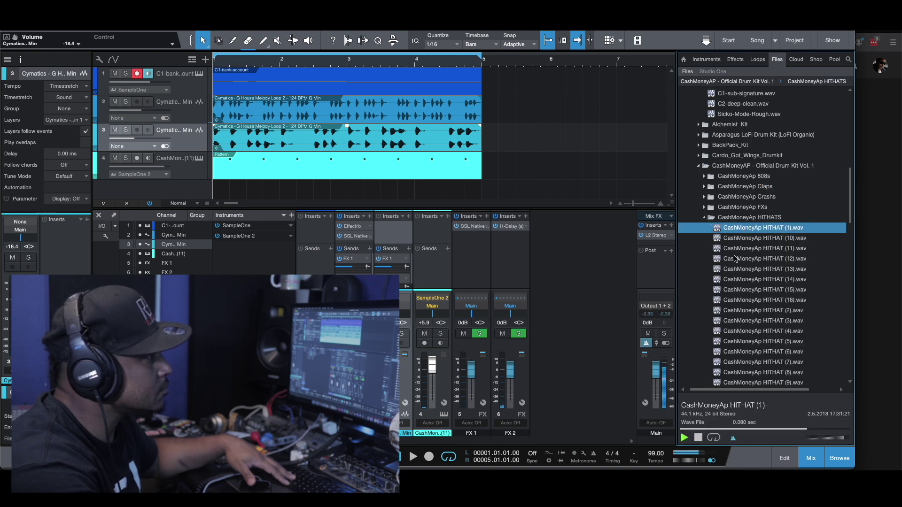
{"action": "left_click", "coordinate": [735, 258]}
{"action": "left_click", "coordinate": [737, 250]}
{"action": "left_click", "coordinate": [742, 280]}
{"action": "left_click", "coordinate": [744, 270]}
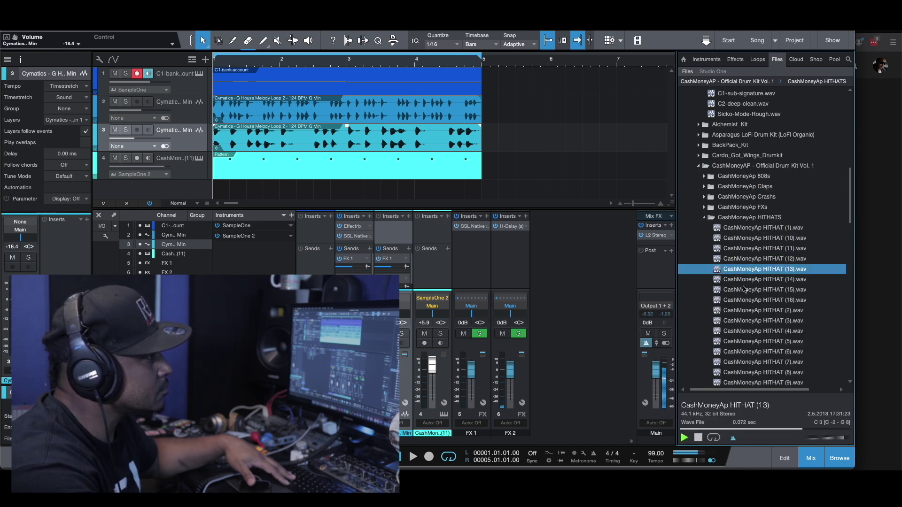
Step: Load CashMoneyAp HITHAT (13).wav into a new SampleOne instrument track and close the instrument window
{"action": "right_click", "coordinate": [744, 271]}
{"action": "left_click", "coordinate": [788, 288]}
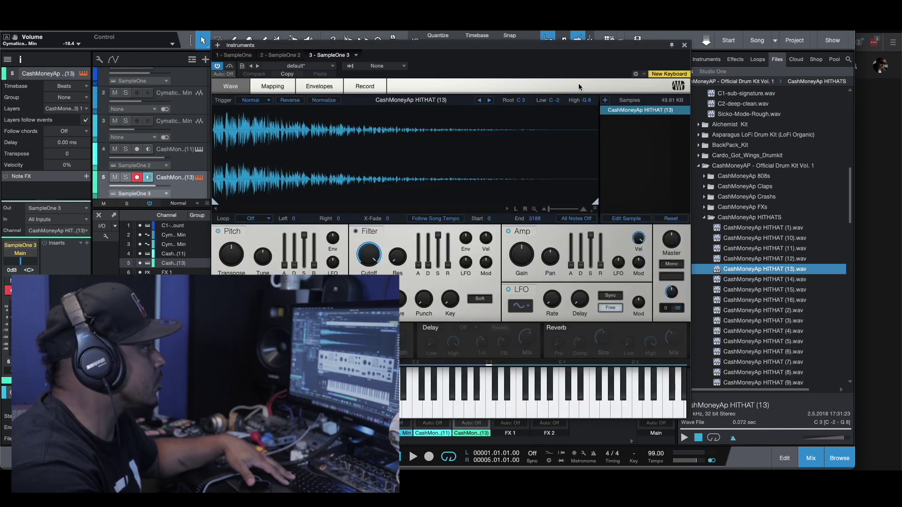
{"action": "left_click", "coordinate": [685, 45]}
Step: Insert a 64-step pattern on the hi-hat track, fill every second step, and play it with the beat
{"action": "key", "text": "super+shift+p"}
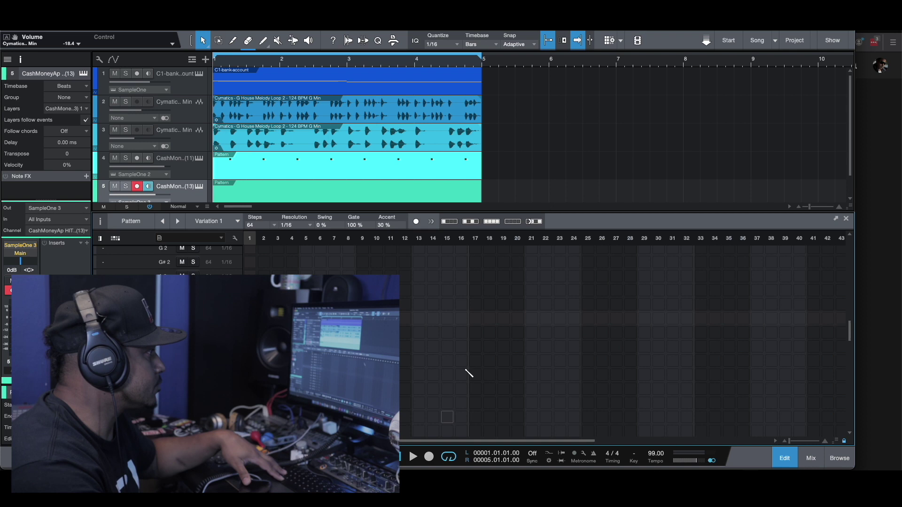
{"action": "left_click", "coordinate": [470, 221]}
{"action": "key", "text": "space"}
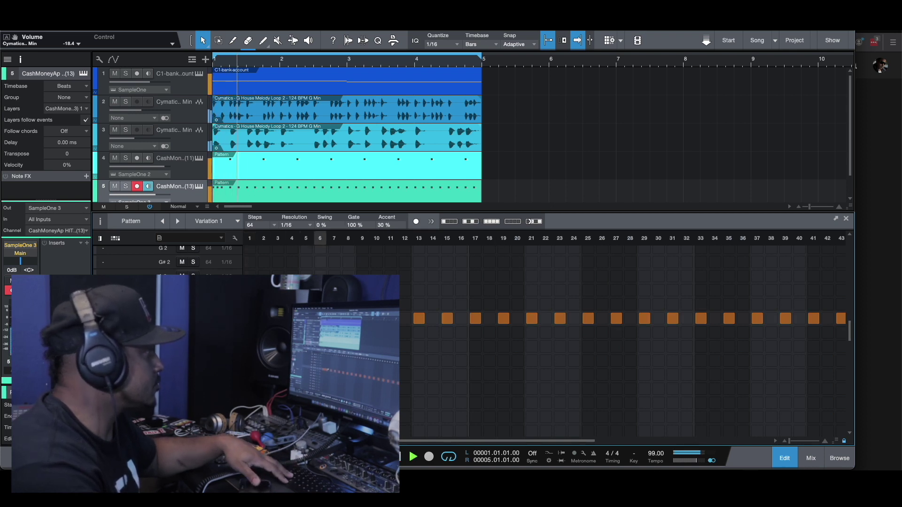
{"action": "key", "text": "space"}
{"action": "key", "text": "space"}
{"action": "key", "text": "space"}
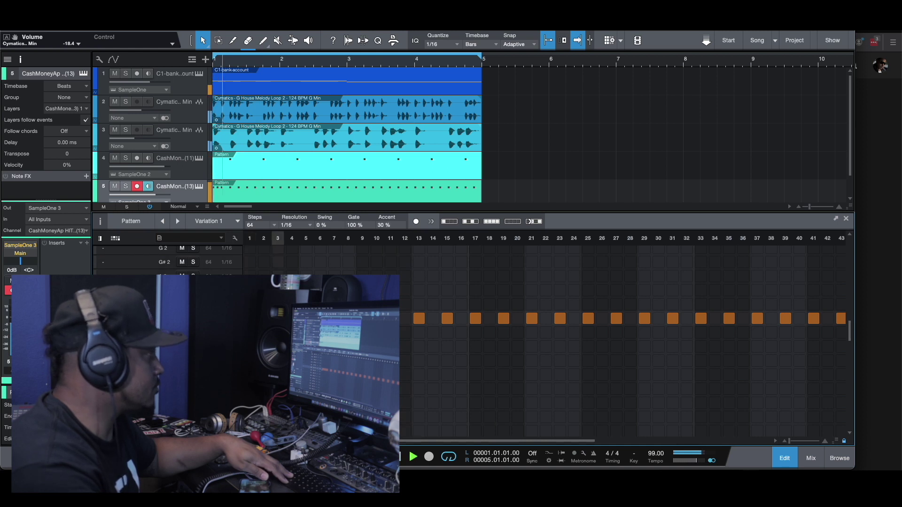
Step: Try filling every step of the hi-hat pattern, compare it by ear, and restore the every-second-step fill
{"action": "left_click", "coordinate": [503, 222]}
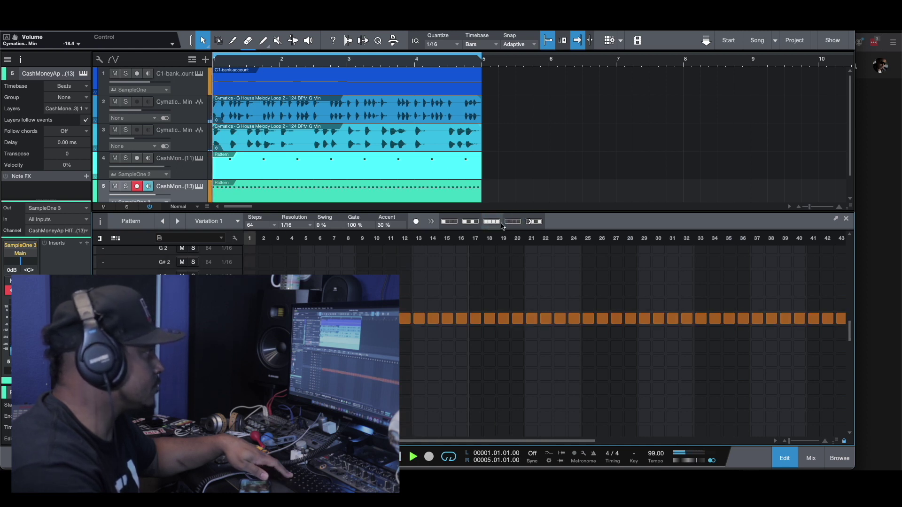
{"action": "key", "text": "space"}
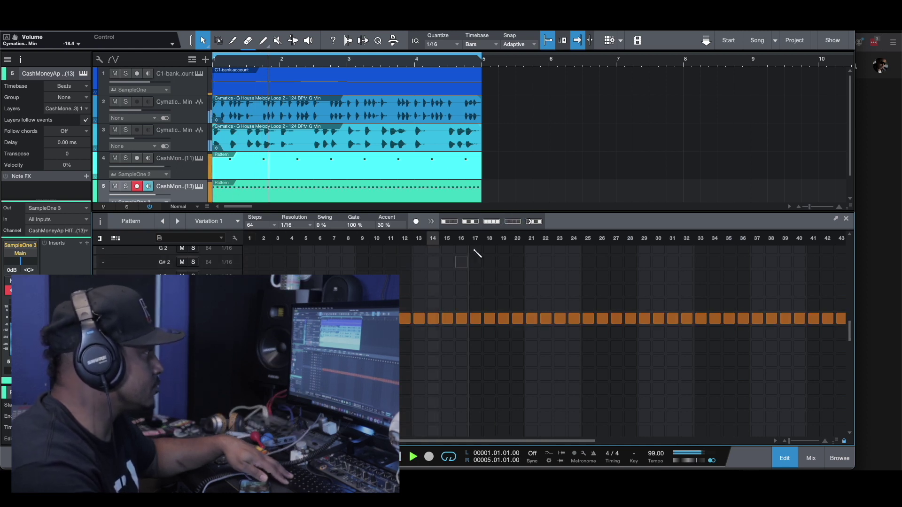
{"action": "key", "text": "space"}
{"action": "left_click", "coordinate": [470, 222]}
{"action": "left_click", "coordinate": [491, 222]}
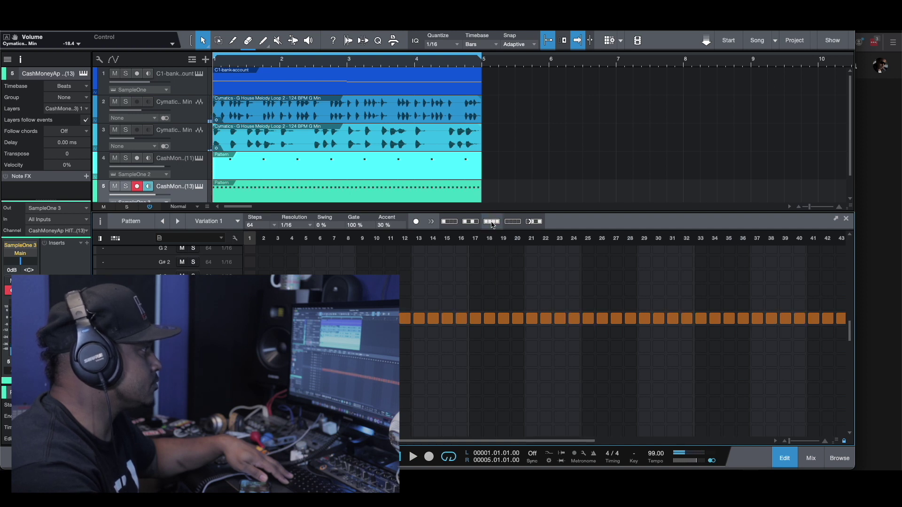
{"action": "left_click", "coordinate": [471, 223]}
{"action": "key", "text": "space"}
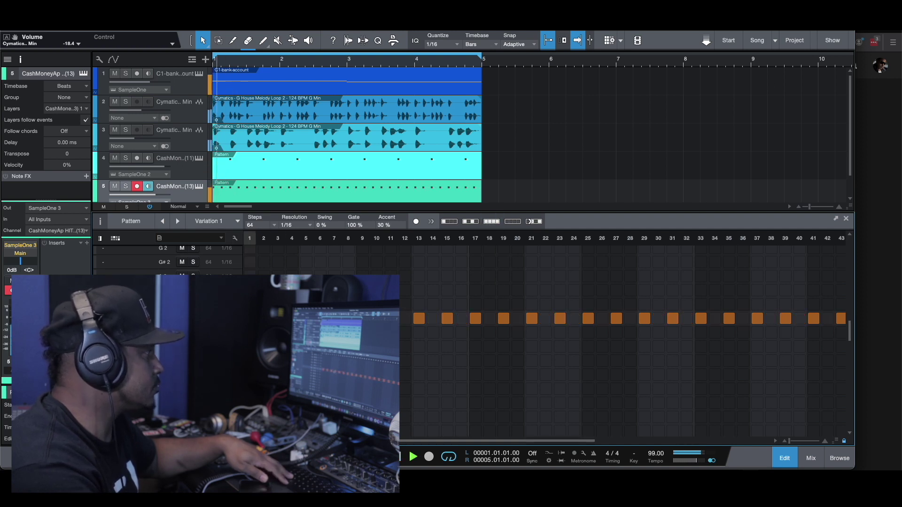
Step: Add extra hi-hat hits between the regular ones, including one on step 18, and close the pattern editor
{"action": "key", "text": "space"}
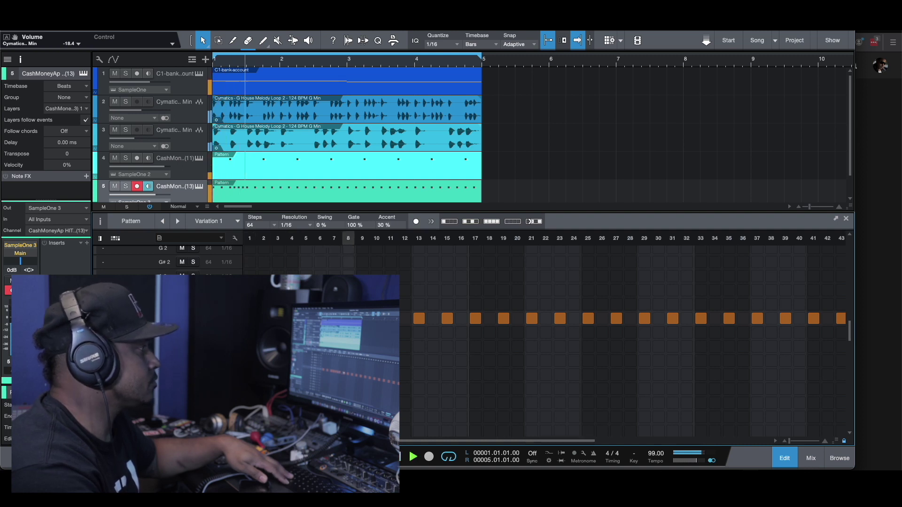
{"action": "left_click", "coordinate": [490, 318]}
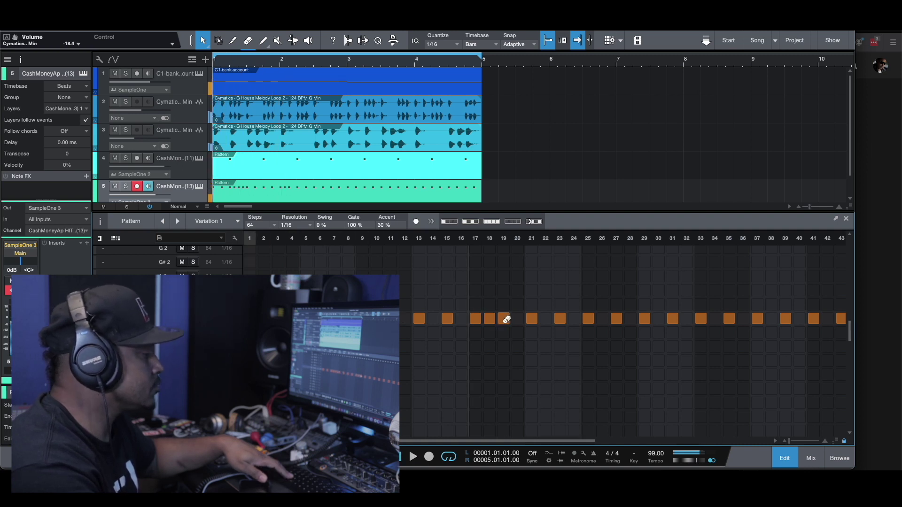
{"action": "left_click", "coordinate": [100, 441]}
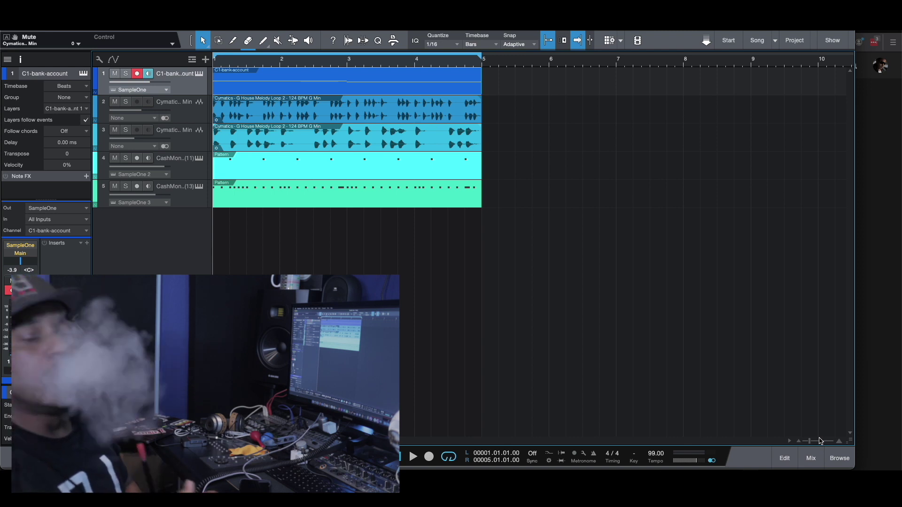
Step: Collapse the CashMoneyAP kit and browse Cymatics-FL Studio Starter Pack to Synths - Loops, Chord Loops, auditioning Titan Chord Loop 14
{"action": "left_click", "coordinate": [840, 459]}
{"action": "left_click_drag", "start_coordinate": [854, 467], "coordinate": [900, 467]}
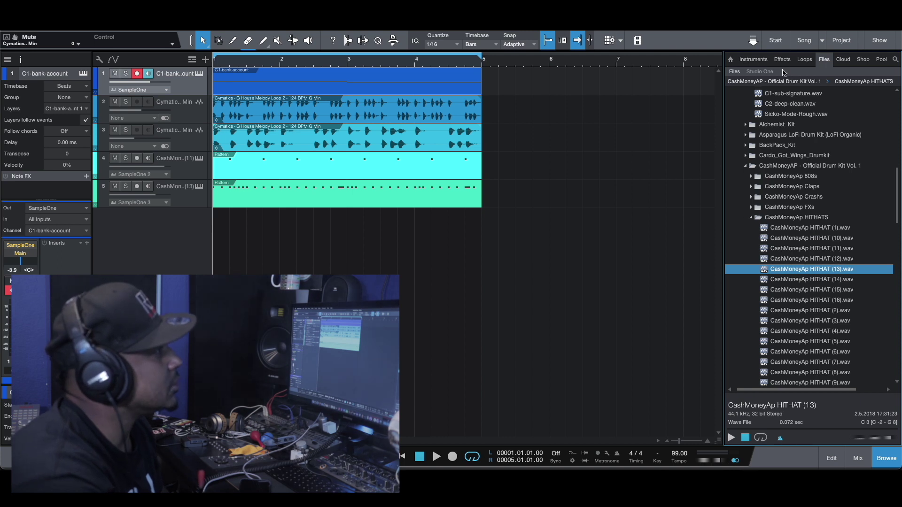
{"action": "left_click", "coordinate": [751, 218]}
{"action": "left_click", "coordinate": [746, 167]}
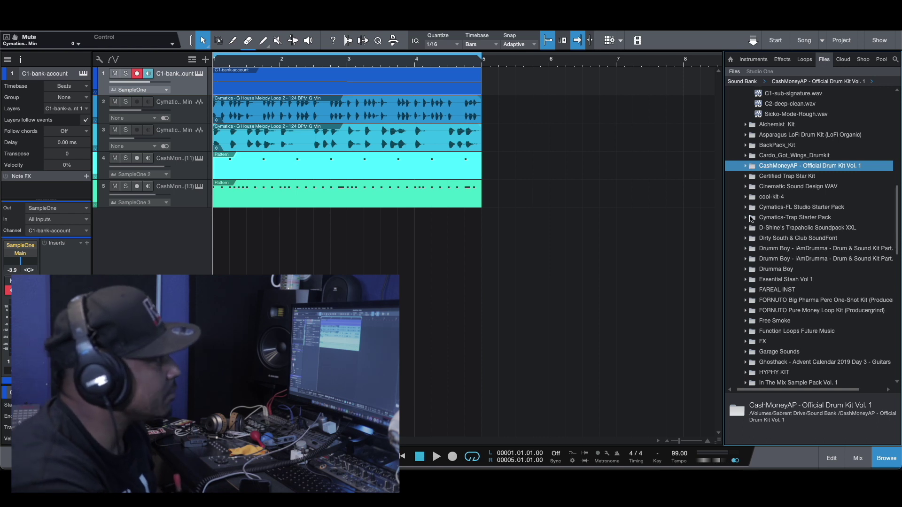
{"action": "left_click", "coordinate": [746, 207]}
{"action": "left_click", "coordinate": [797, 329]}
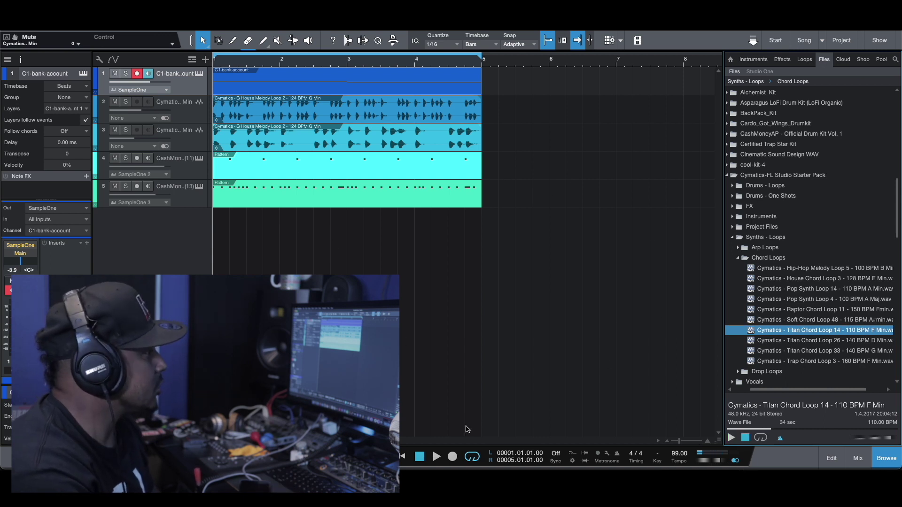
Step: Place Cymatics - Titan Chord Loop 14 - 110 BPM F Min on a new audio track at bar 1 and hide the editor and browser
{"action": "left_click", "coordinate": [823, 462]}
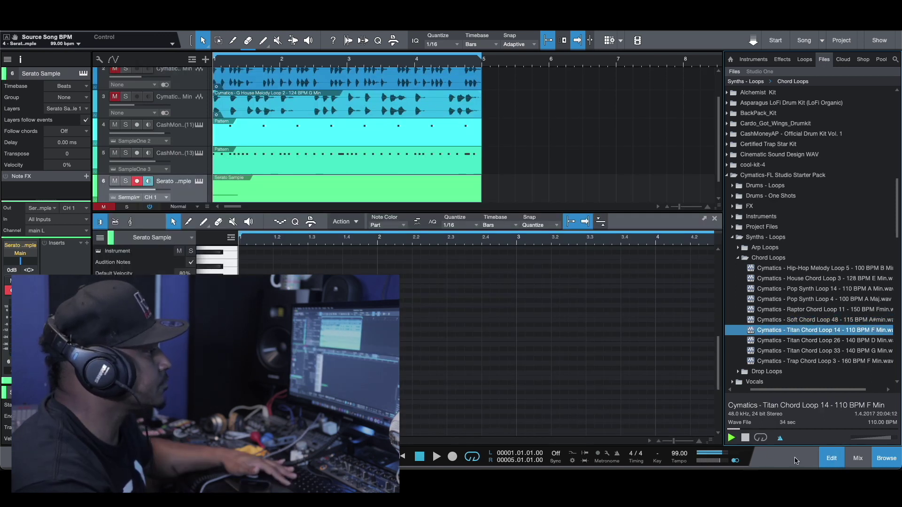
{"action": "left_click", "coordinate": [829, 458]}
{"action": "left_click_drag", "start_coordinate": [780, 330], "coordinate": [244, 249]}
{"action": "key", "text": "F5"}
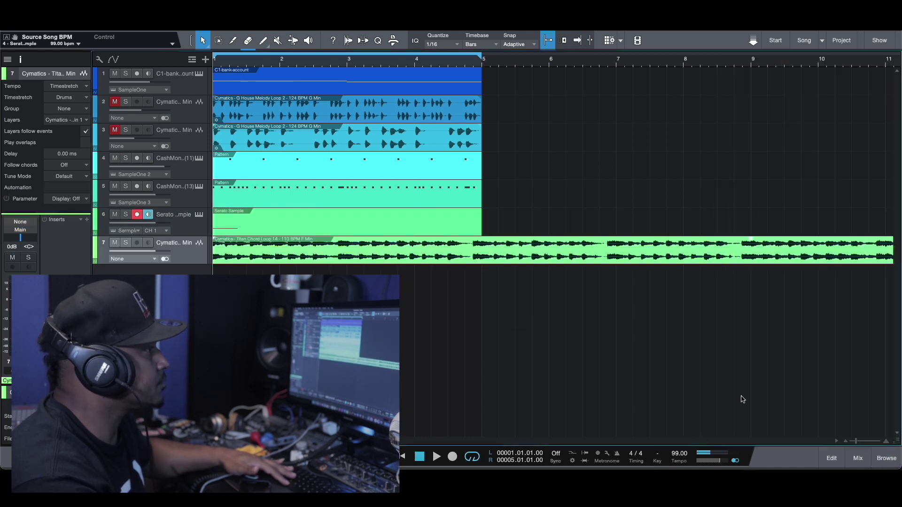
Step: Play the beat with the Titan chord loop and check the loop's file tempo
{"action": "left_click_drag", "start_coordinate": [521, 60], "coordinate": [520, 53]}
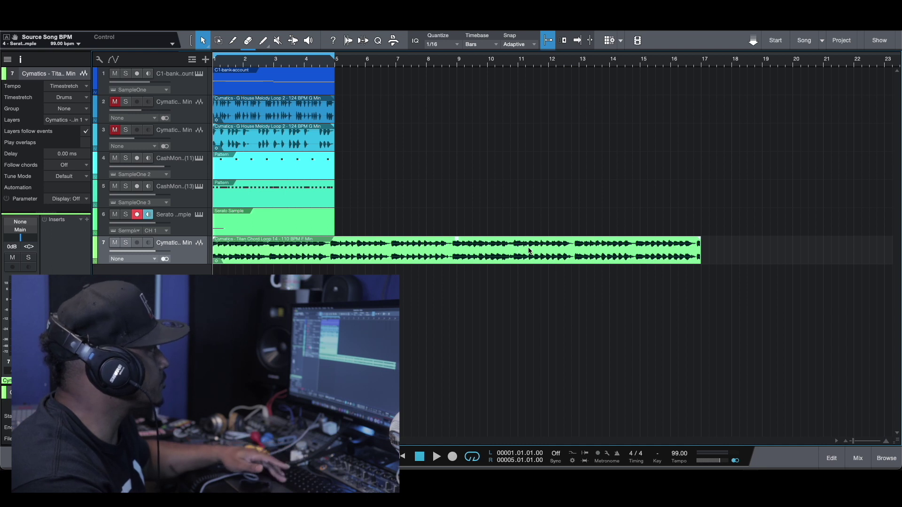
{"action": "key", "text": "space"}
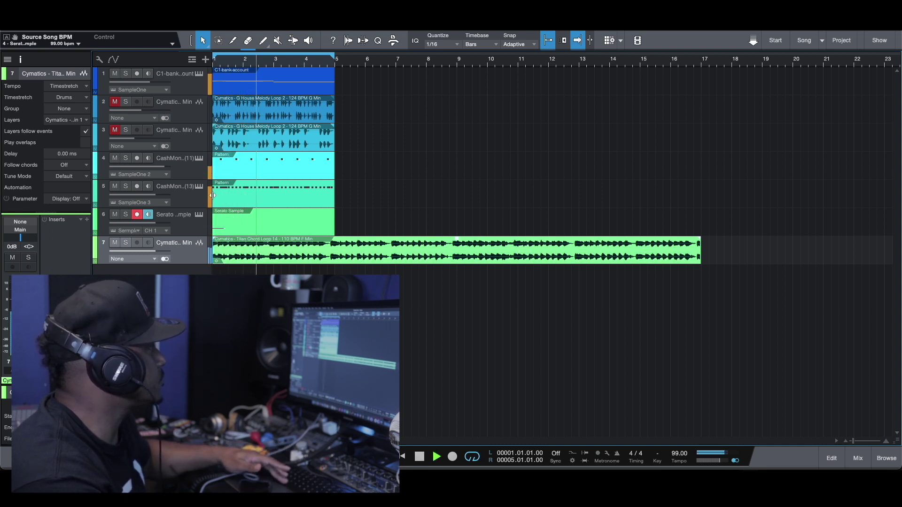
{"action": "key", "text": "space"}
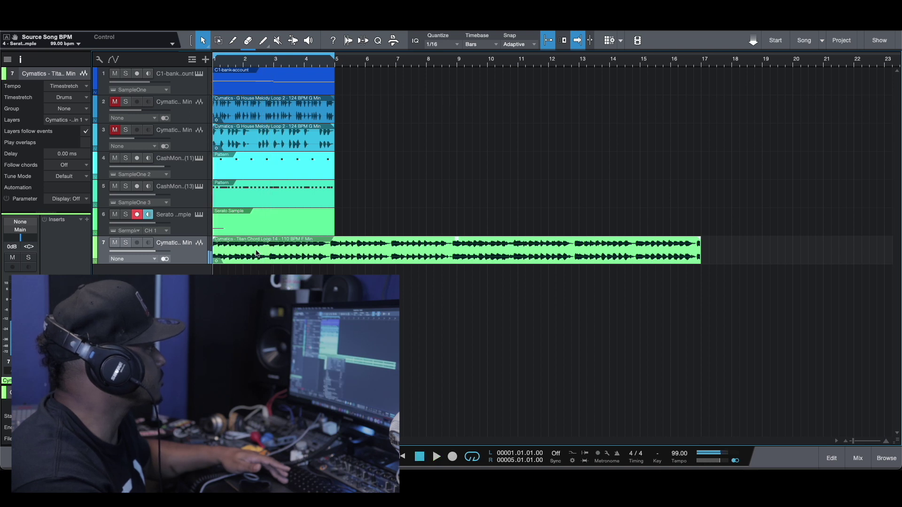
{"action": "mouse_move", "coordinate": [275, 260]}
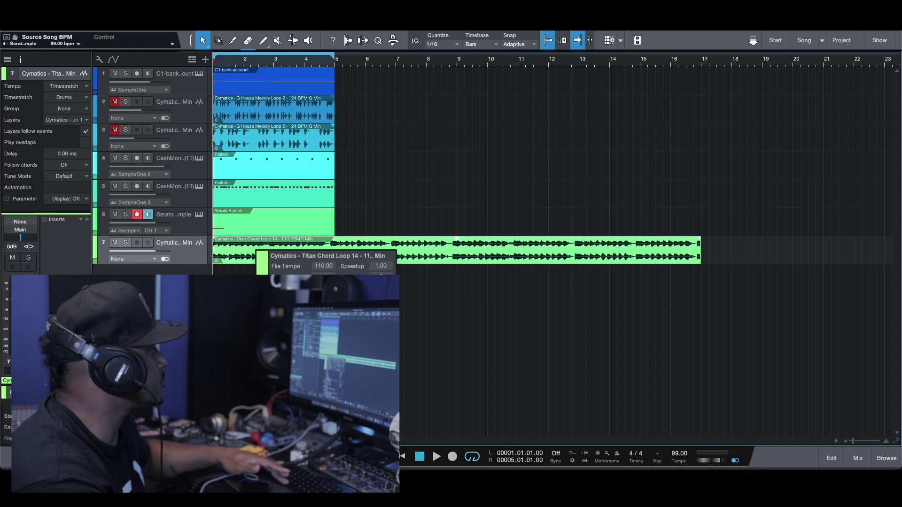
{"action": "key", "text": "space"}
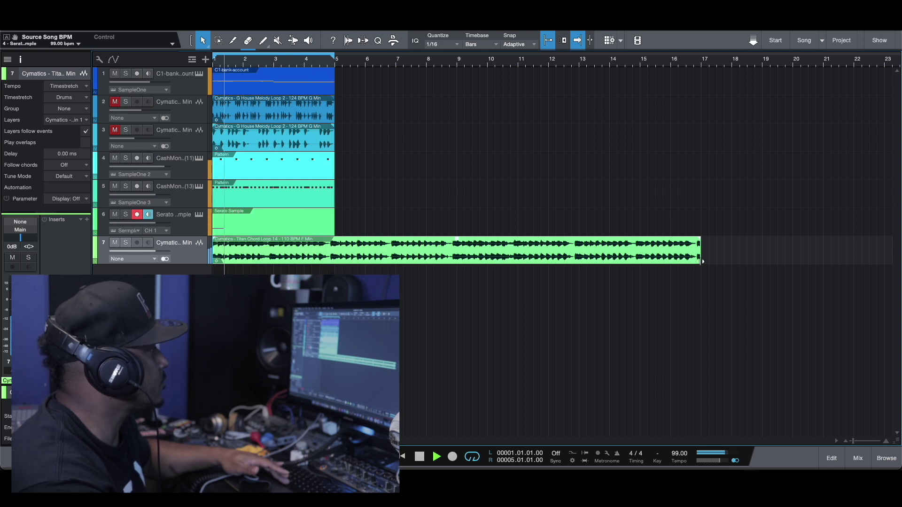
Step: Duplicate the bass notes from bars 1 and 2 into bars 3 and 4 and play back the bass part
{"action": "mouse_move", "coordinate": [542, 67]}
{"action": "left_mouse_down"}
{"action": "mouse_move", "coordinate": [534, 83]}
{"action": "mouse_move", "coordinate": [537, 76]}
{"action": "left_mouse_up"}
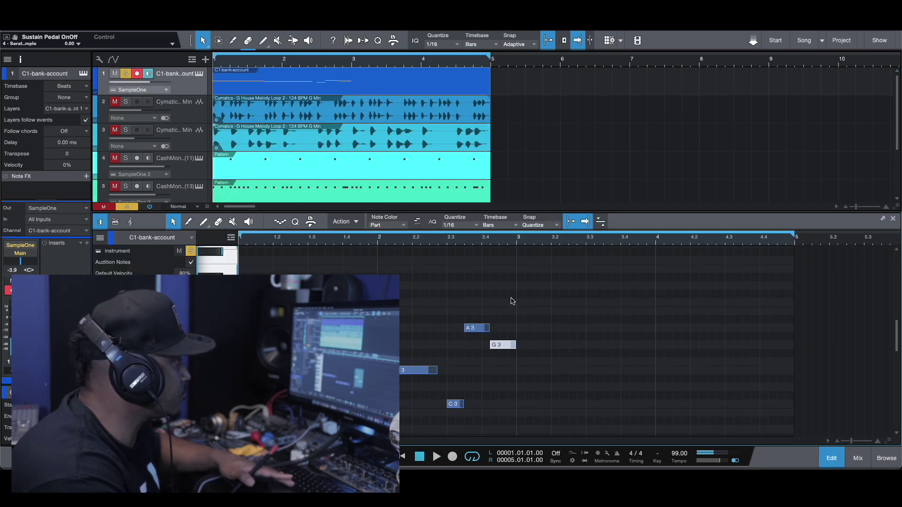
{"action": "left_click_drag", "start_coordinate": [516, 290], "coordinate": [241, 417]}
{"action": "key", "text": "d"}
{"action": "key", "text": "space"}
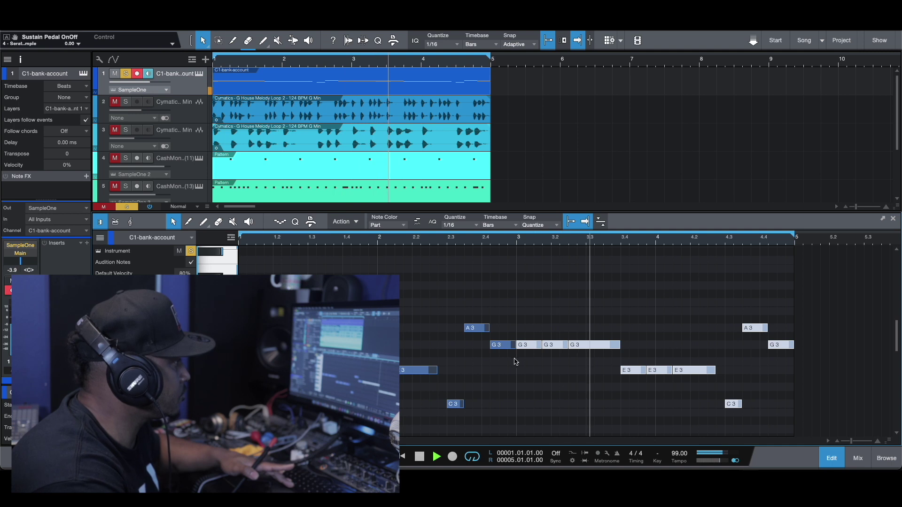
Step: Raise the bass note at the start of bar 3 to A#3 and take the bass track out of solo
{"action": "left_click", "coordinate": [532, 351]}
{"action": "left_click_drag", "start_coordinate": [532, 351], "coordinate": [533, 321]}
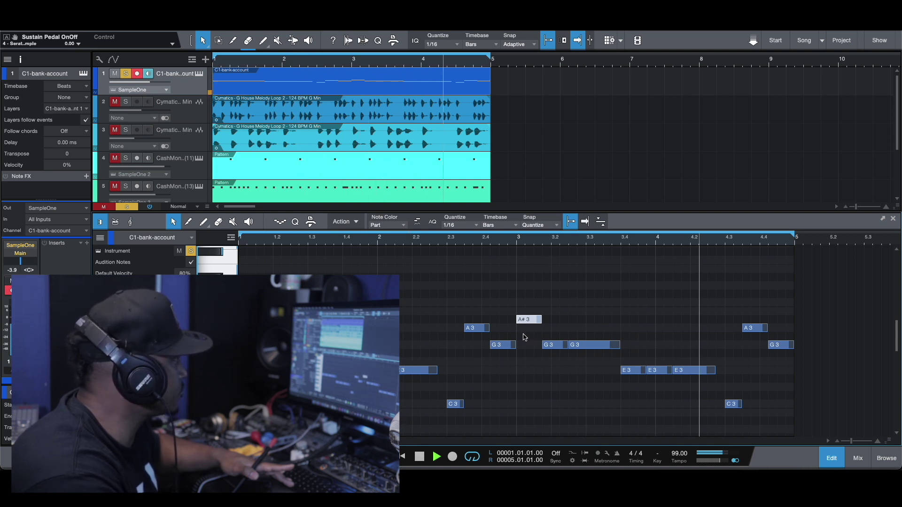
{"action": "left_click", "coordinate": [126, 74]}
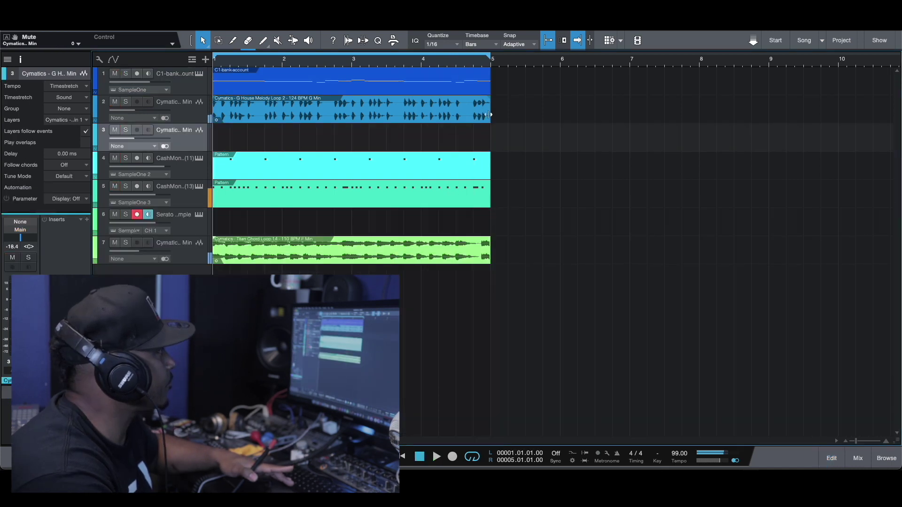
Step: Shorten the G House melody loop on track 2 to about three beats, copy it to bar 3, and play the beat
{"action": "left_click_drag", "start_coordinate": [489, 122], "coordinate": [268, 122]}
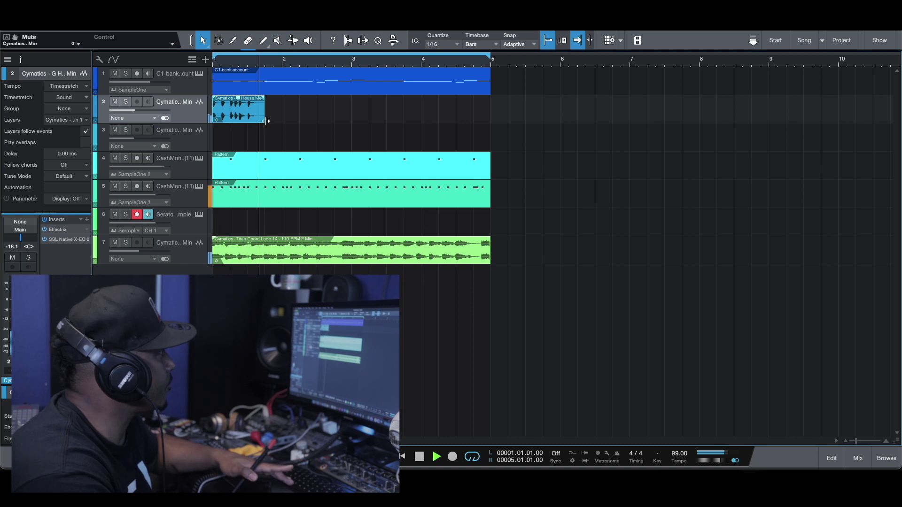
{"action": "left_click_drag", "start_coordinate": [253, 113], "coordinate": [379, 115]}
{"action": "key", "text": "space"}
{"action": "key", "text": "space"}
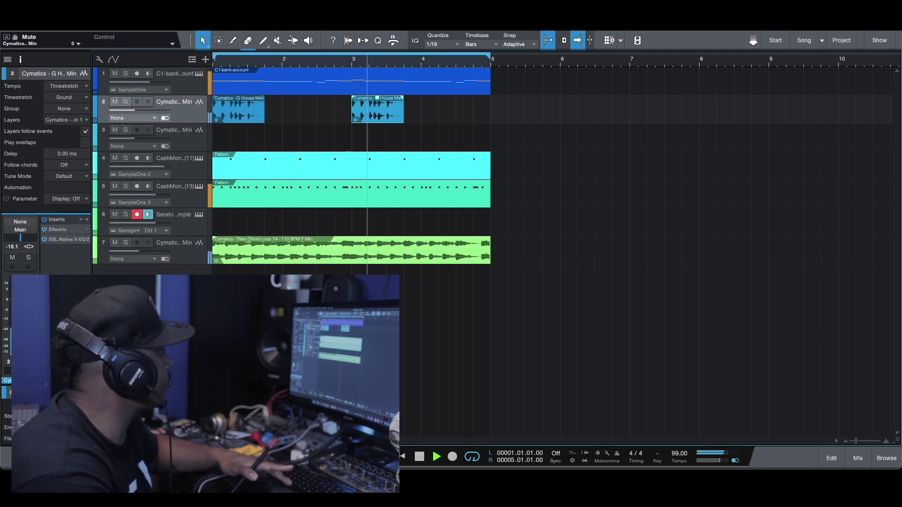
Step: Stop playback and load CashMoneyAp Kick (6).wav from the CashMoneyAp Kicks folder into a new SampleOne instrument
{"action": "key", "text": "space"}
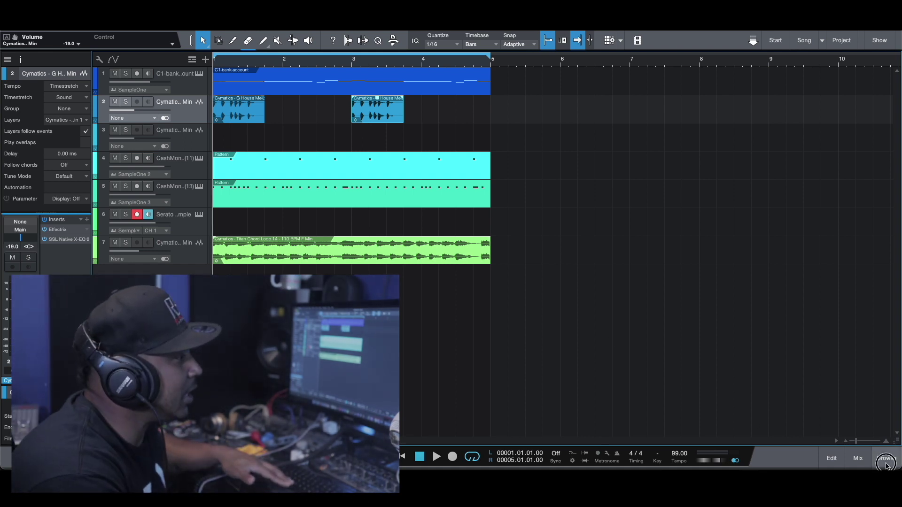
{"action": "key", "text": "F5"}
{"action": "left_click", "coordinate": [738, 257]}
{"action": "right_click", "coordinate": [791, 314]}
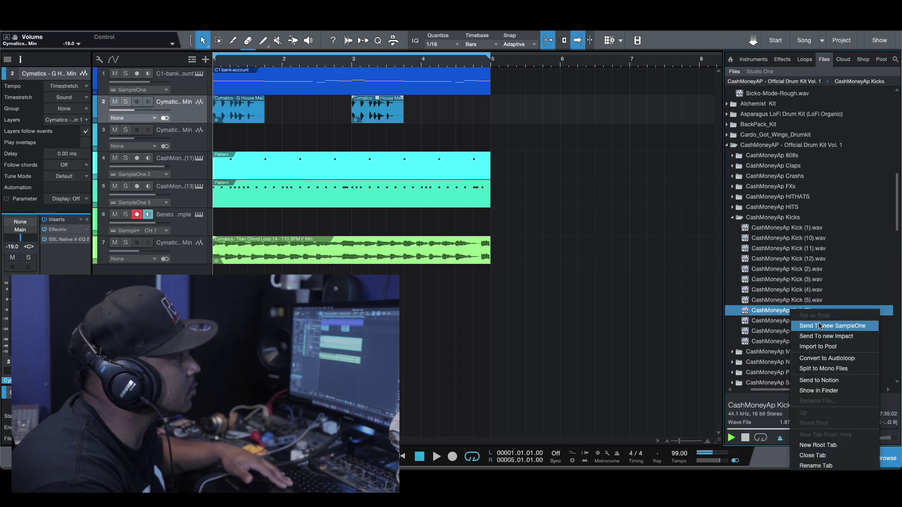
{"action": "left_click", "coordinate": [825, 323]}
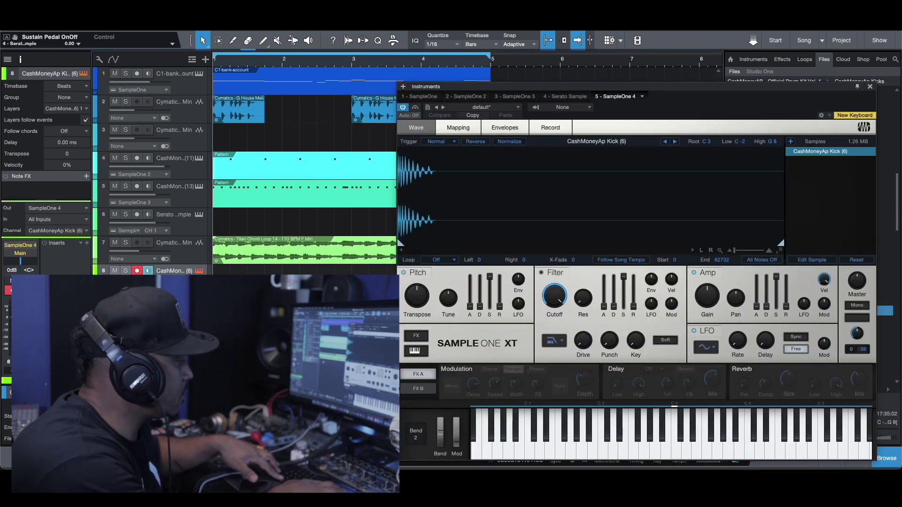
Step: Insert a pattern on the new kick track and lengthen it to four bars, ending at bar 5
{"action": "key", "text": "super+shift+p"}
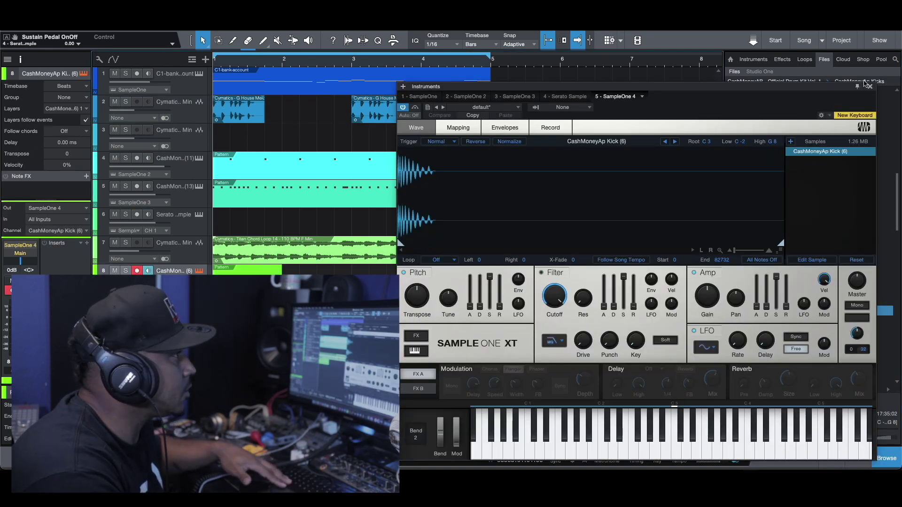
{"action": "left_click", "coordinate": [870, 87]}
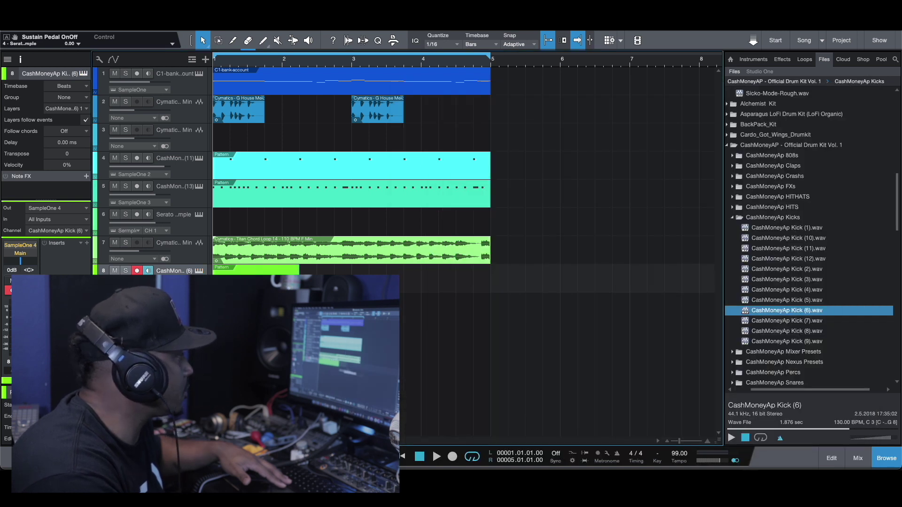
{"action": "left_click_drag", "start_coordinate": [299, 282], "coordinate": [489, 294]}
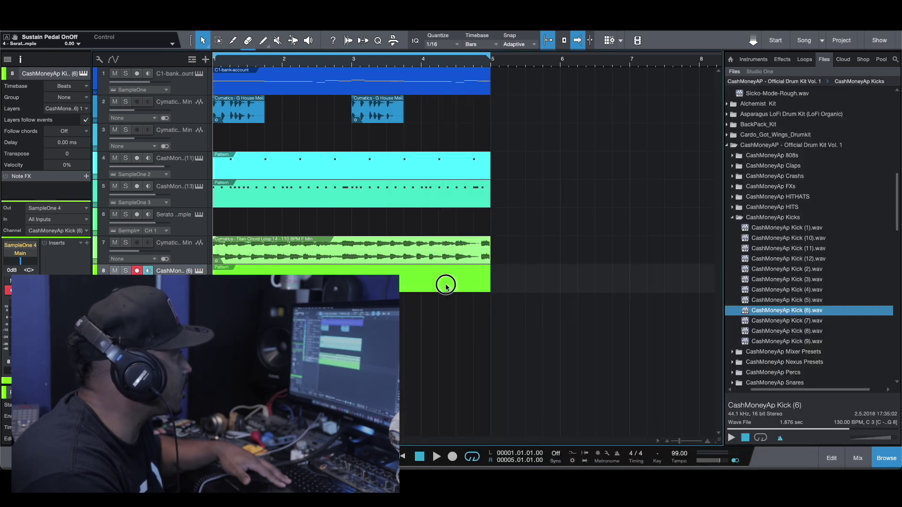
Step: Open the kick pattern for editing, set it to 48 steps, and switch it to the drum view
{"action": "double_click", "coordinate": [446, 285]}
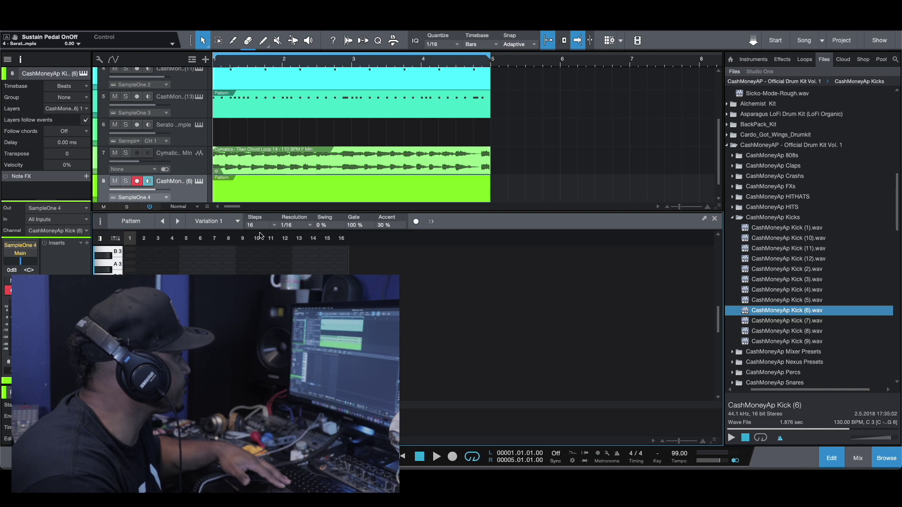
{"action": "left_click", "coordinate": [276, 228]}
{"action": "left_click", "coordinate": [284, 289]}
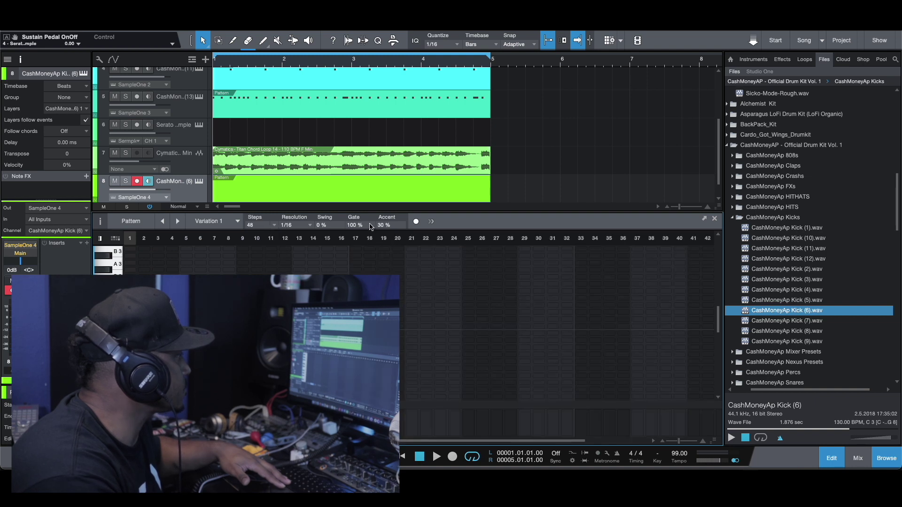
{"action": "left_click", "coordinate": [115, 238]}
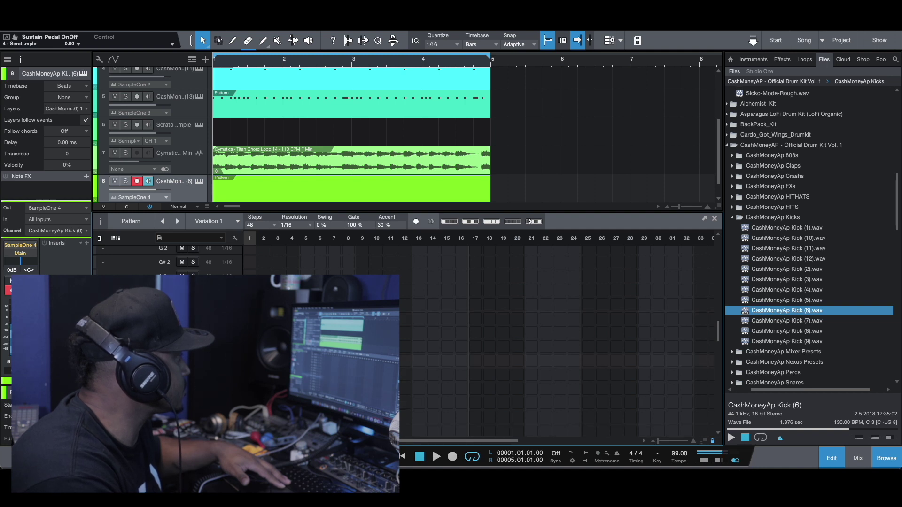
Step: Raise the kick track's volume to +2.3 dB and its SampleOne gain to +12.3 dB
{"action": "left_click_drag", "start_coordinate": [156, 190], "coordinate": [159, 189]}
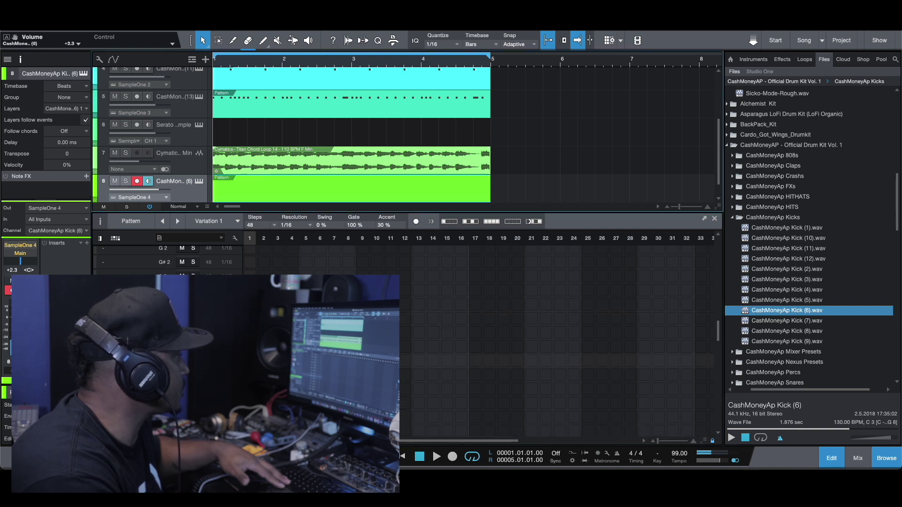
{"action": "left_click", "coordinate": [199, 183]}
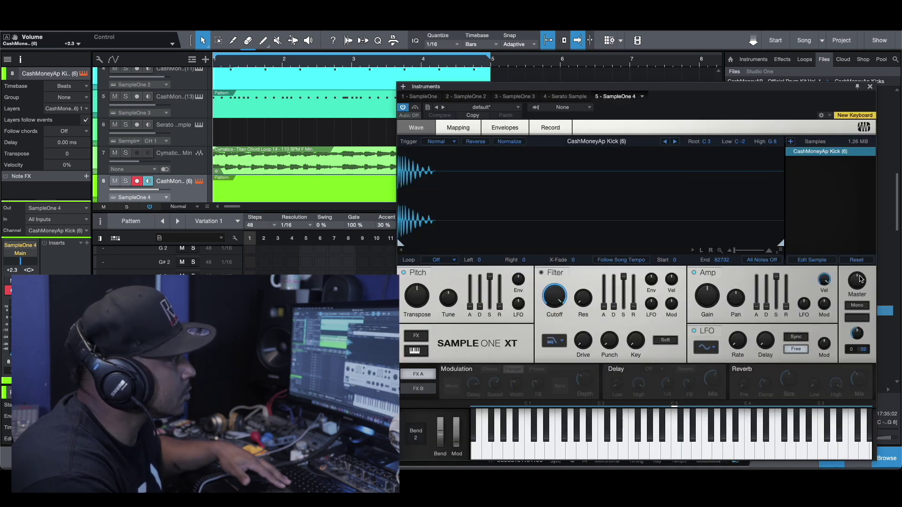
{"action": "left_click_drag", "start_coordinate": [707, 303], "coordinate": [706, 277]}
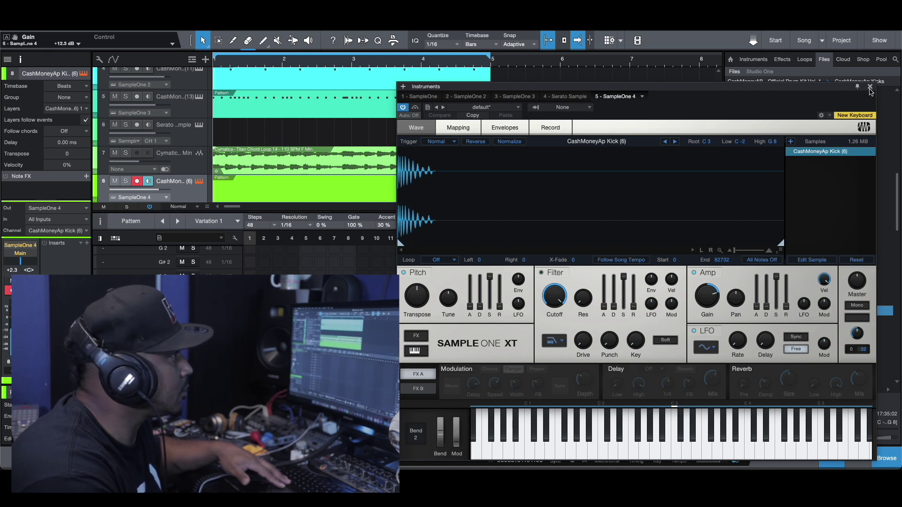
{"action": "left_click", "coordinate": [869, 86]}
Step: Program kick hits on steps 1, 4, 7, 10 and 11, playing the loop to check each placement
{"action": "key", "text": "space"}
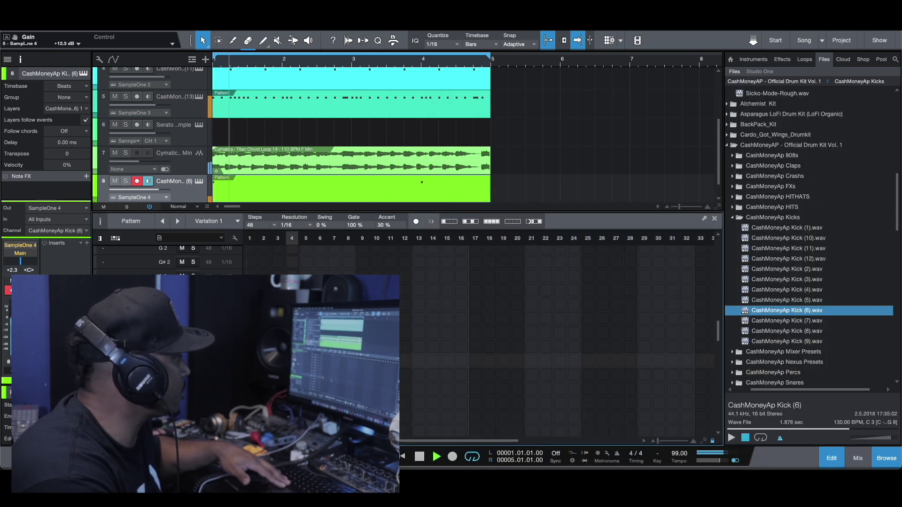
{"action": "key", "text": "space"}
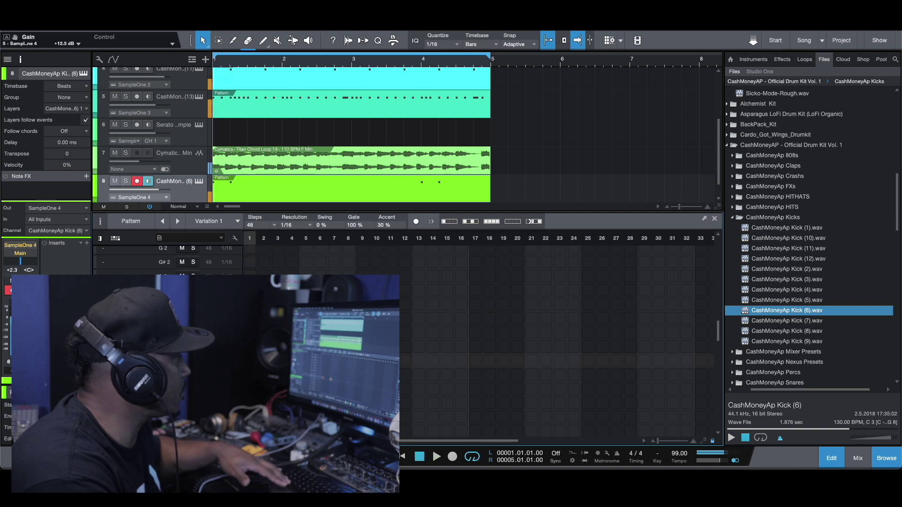
{"action": "key", "text": "space"}
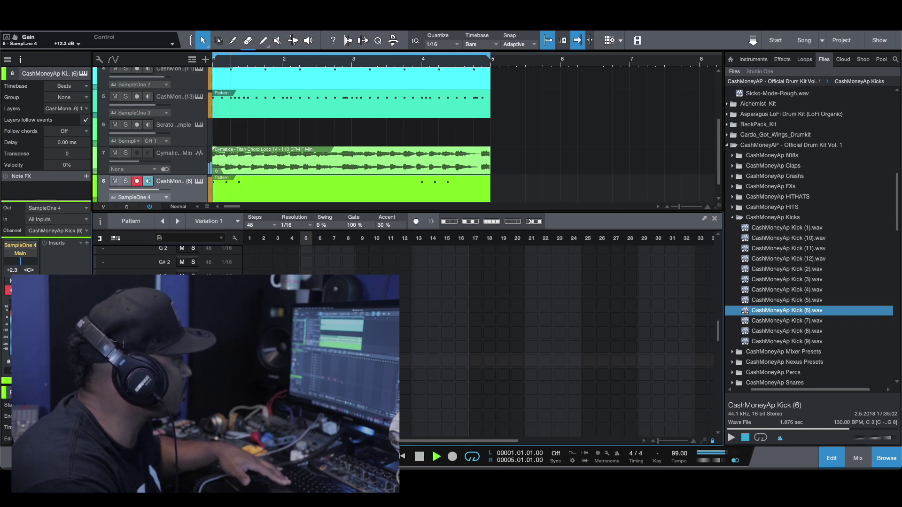
{"action": "key", "text": "space"}
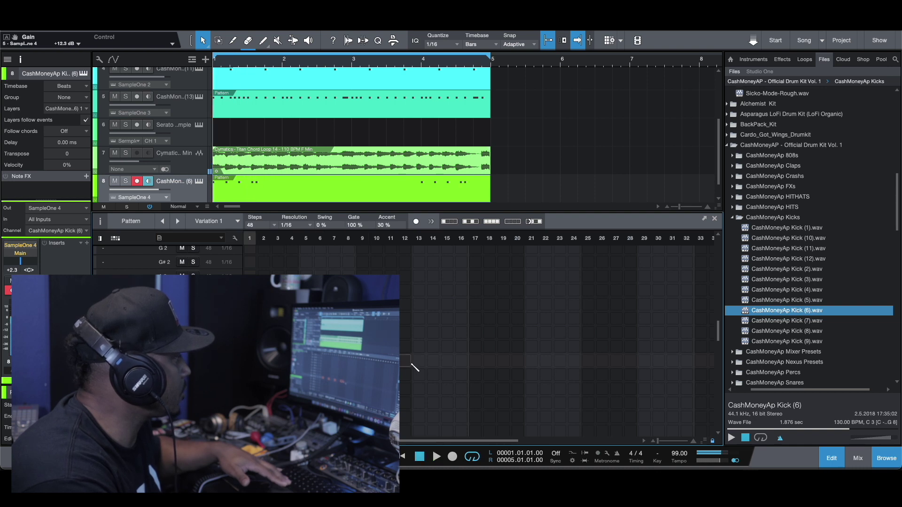
{"action": "key", "text": "space"}
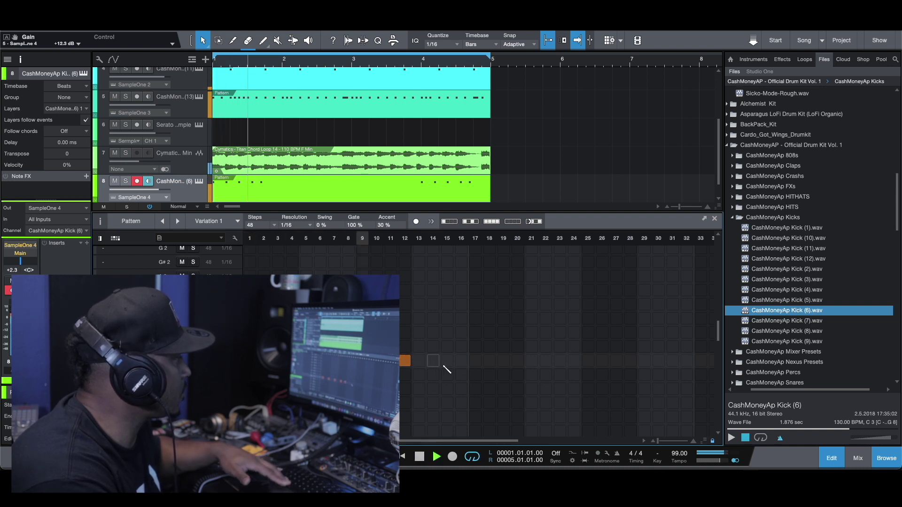
{"action": "key", "text": "space"}
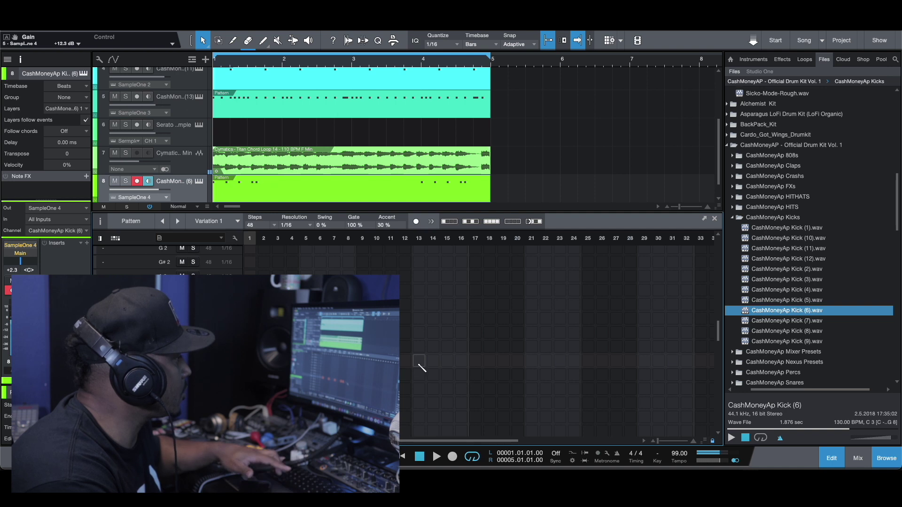
{"action": "key", "text": "space"}
{"action": "left_click", "coordinate": [886, 460]}
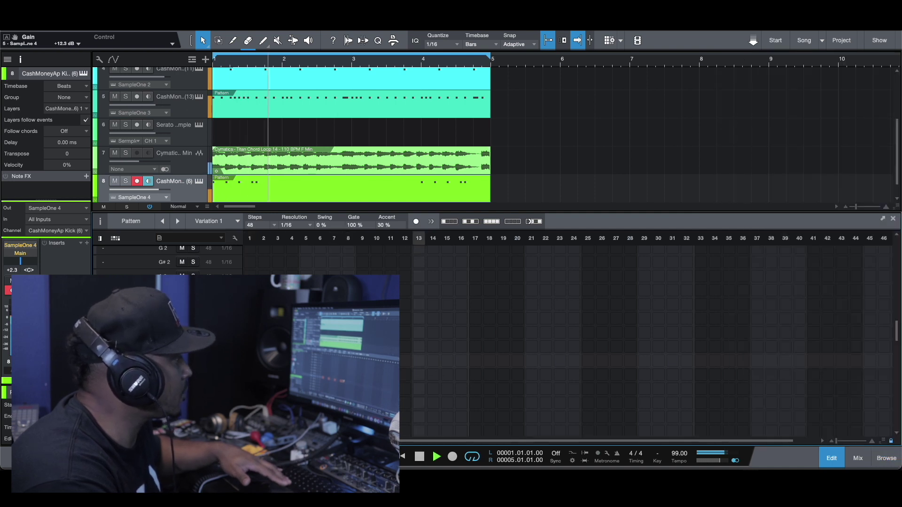
Step: Try kick hits on steps 13 and 17, clear step 13 again, and undo the last two edits
{"action": "left_click", "coordinate": [419, 361]}
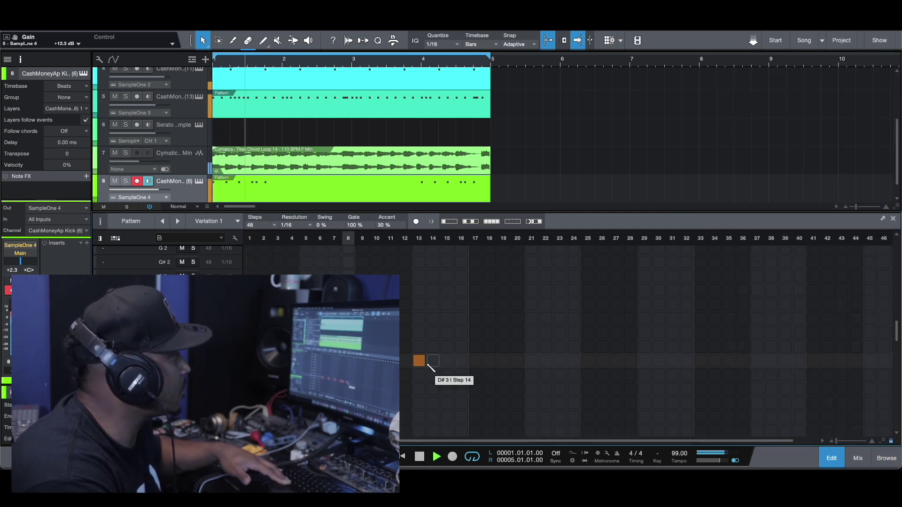
{"action": "left_click", "coordinate": [475, 360]}
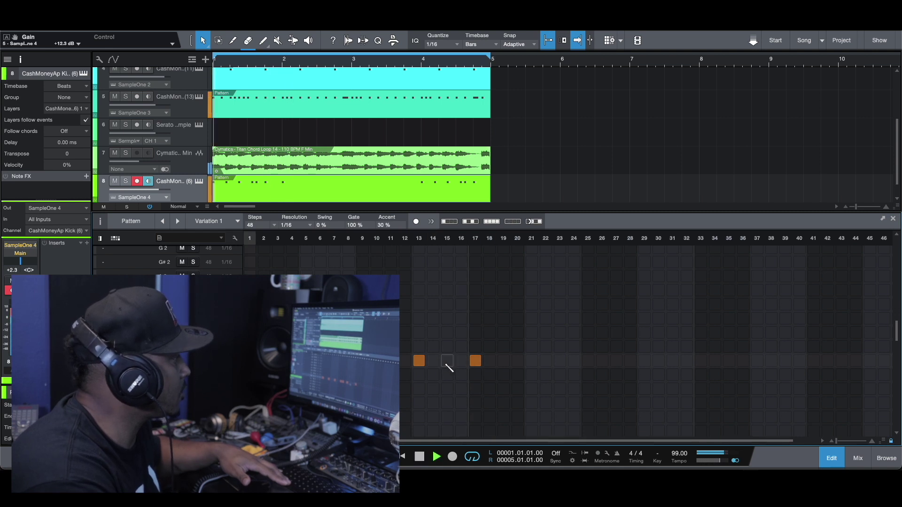
{"action": "left_click", "coordinate": [418, 360]}
{"action": "key", "text": "space"}
{"action": "key", "text": "space"}
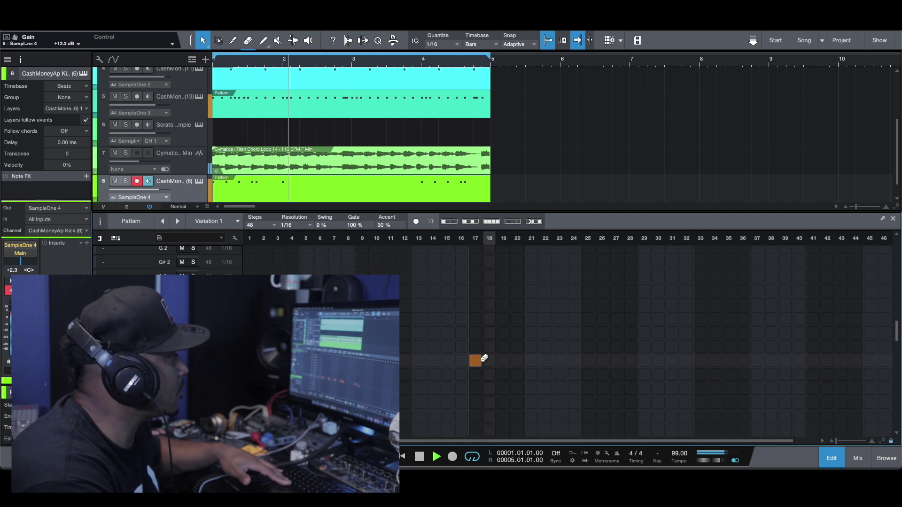
{"action": "key", "text": "space"}
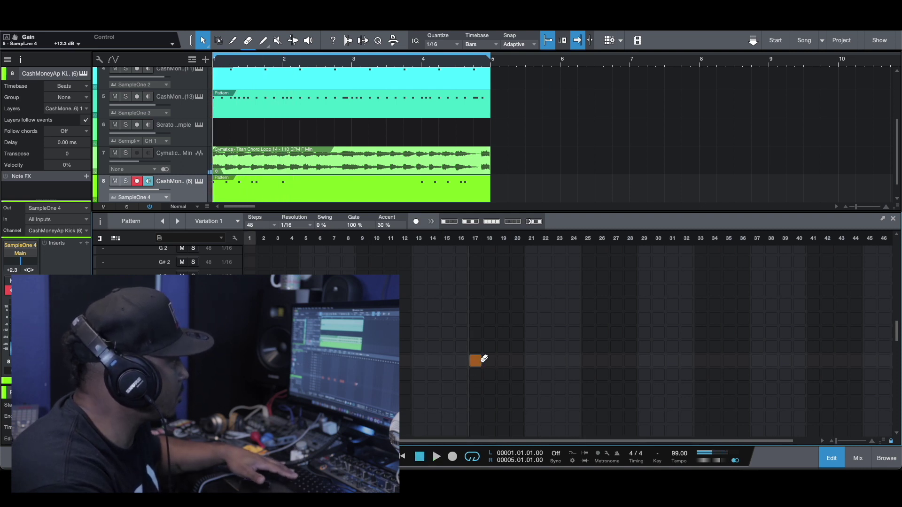
{"action": "key", "text": "super+z"}
{"action": "key", "text": "super+z"}
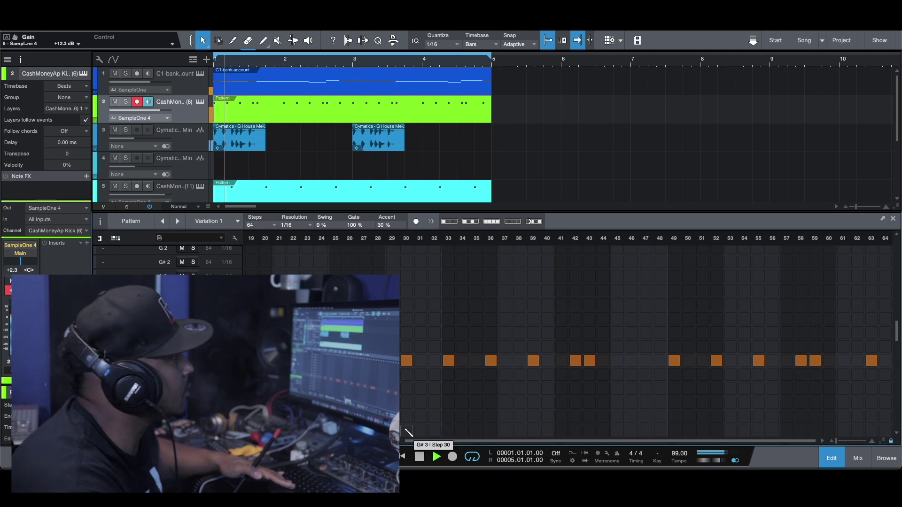
Step: Play the beat with the kick pattern and the Arcade instrument part
{"action": "left_click", "coordinate": [423, 454]}
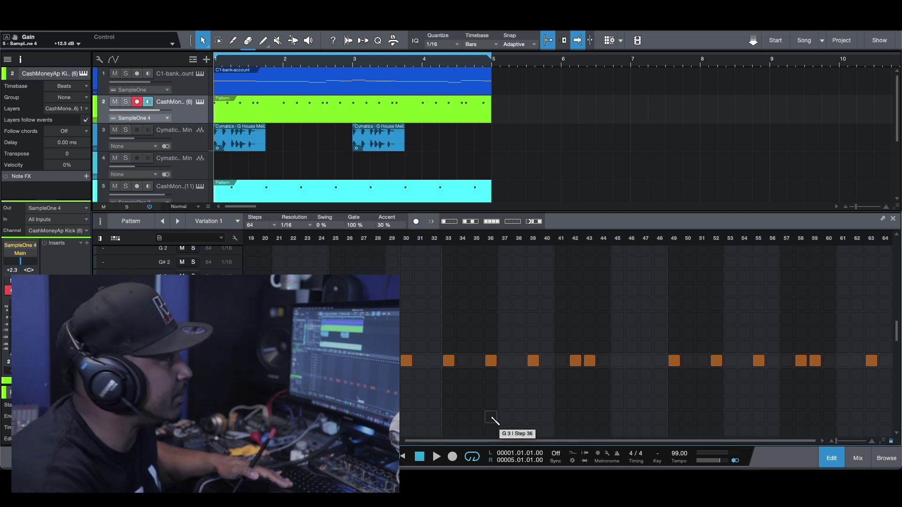
{"action": "left_click", "coordinate": [881, 464]}
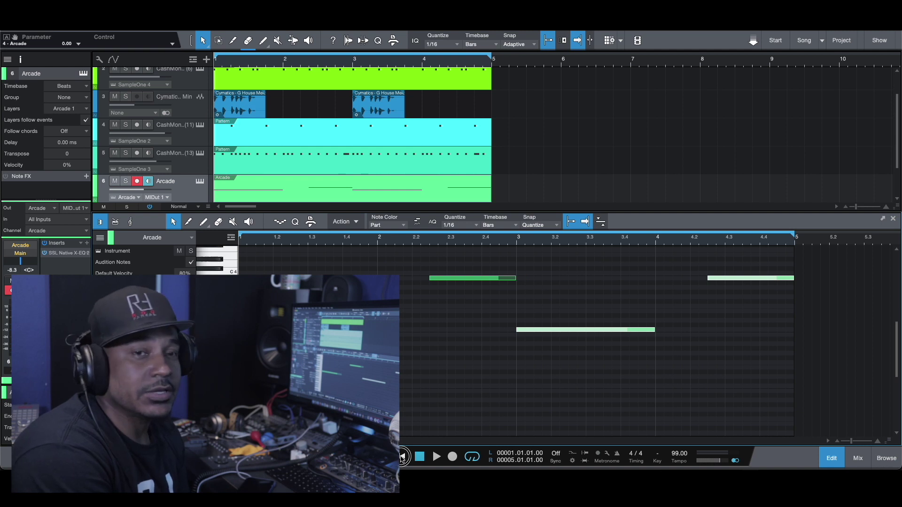
{"action": "left_click", "coordinate": [433, 459]}
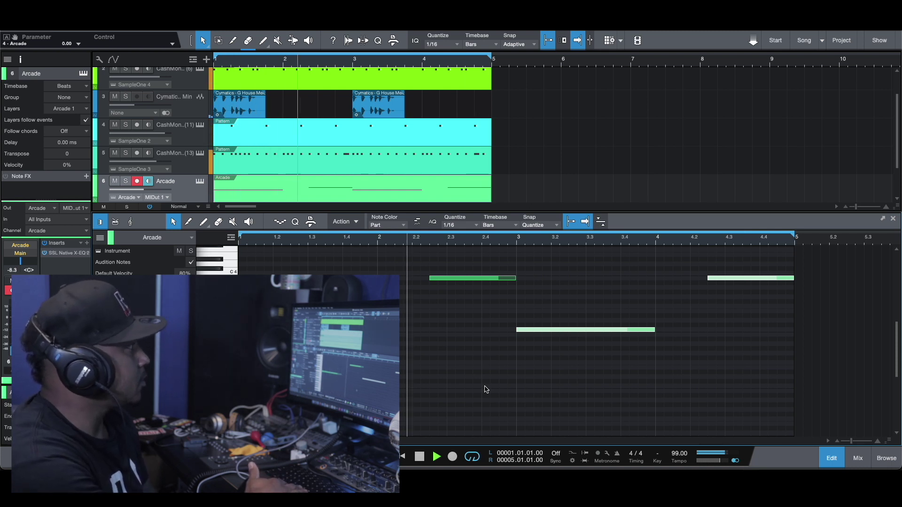
{"action": "key", "text": "space"}
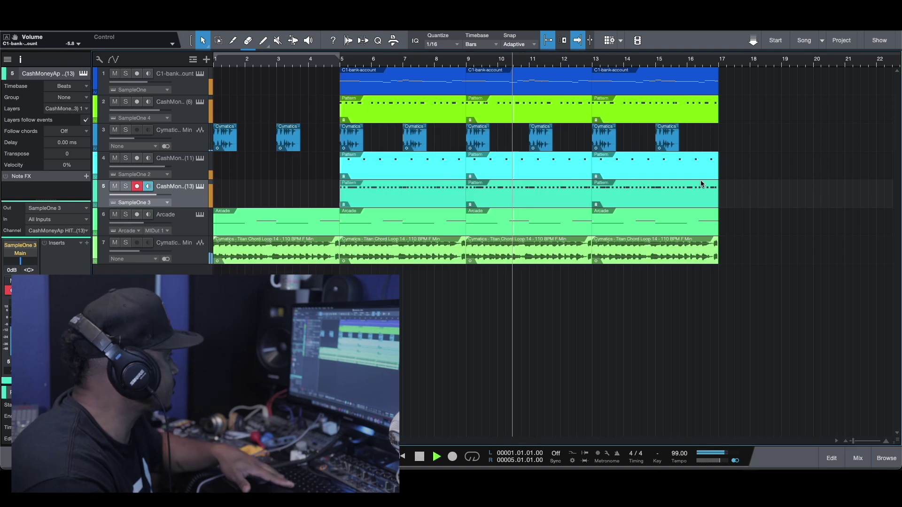
Step: Mute the Arcade track and open the list of insert effects for the Titan chord loop track
{"action": "left_click", "coordinate": [114, 215]}
{"action": "left_click", "coordinate": [404, 251]}
{"action": "left_click", "coordinate": [87, 220]}
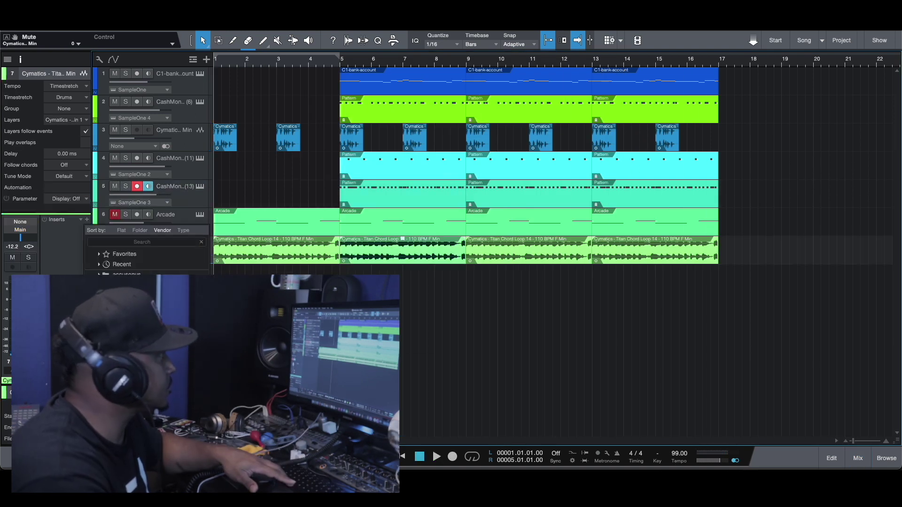
Step: Draw effect blocks across the Effectrix sequence on the Titan chord loop track and adjust the reverse effect's mix
{"action": "mouse_move", "coordinate": [360, 208]}
{"action": "left_mouse_down"}
{"action": "mouse_move", "coordinate": [623, 208]}
{"action": "mouse_move", "coordinate": [622, 191]}
{"action": "left_mouse_up"}
{"action": "left_click_drag", "start_coordinate": [361, 175], "coordinate": [496, 174]}
{"action": "left_click_drag", "start_coordinate": [504, 174], "coordinate": [564, 174]}
{"action": "left_click_drag", "start_coordinate": [572, 174], "coordinate": [623, 174]}
{"action": "mouse_move", "coordinate": [364, 68]}
{"action": "left_mouse_down"}
{"action": "mouse_move", "coordinate": [346, 188]}
{"action": "mouse_move", "coordinate": [307, 111]}
{"action": "left_mouse_up"}
{"action": "left_click_drag", "start_coordinate": [431, 366], "coordinate": [431, 387]}
{"action": "left_click", "coordinate": [569, 112]}
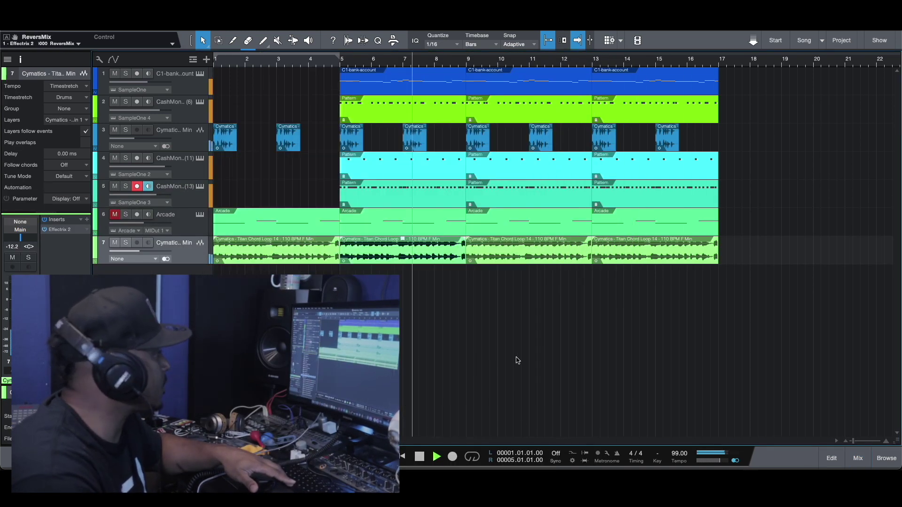
Step: Delete the clap and hi-hat patterns in bars 13 to 16 and duplicate that section across the tracks
{"action": "left_click", "coordinate": [115, 243]}
{"action": "left_click", "coordinate": [115, 243]}
{"action": "left_click", "coordinate": [653, 167]}
{"action": "key", "text": "Delete"}
{"action": "left_click", "coordinate": [653, 196]}
{"action": "key", "text": "Delete"}
{"action": "left_click_drag", "start_coordinate": [757, 293], "coordinate": [582, 81]}
{"action": "key", "text": "d"}
Step: Preview SFX_RedAlert.wav from the TTS- Bless Yo Pup Drum Kit SFX folder
{"action": "left_click", "coordinate": [886, 458]}
{"action": "left_click", "coordinate": [817, 286]}
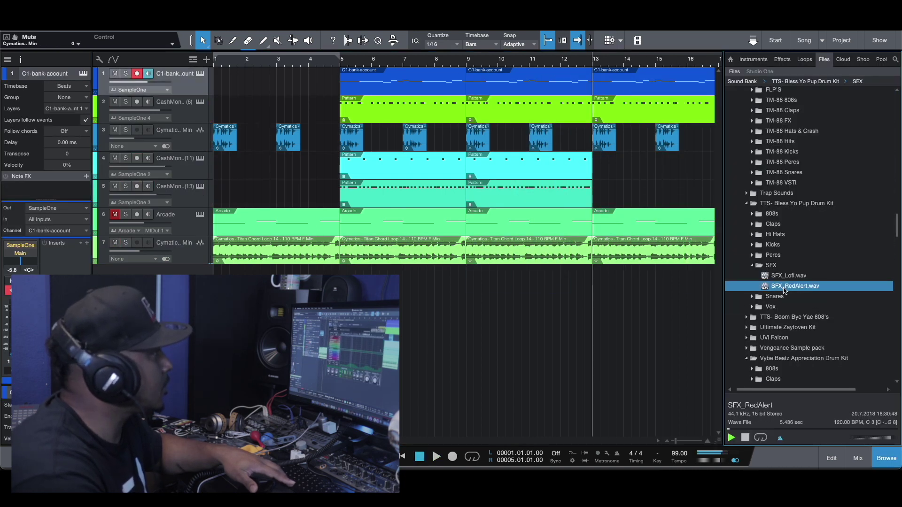
{"action": "key", "text": "space"}
{"action": "left_click", "coordinate": [748, 266]}
Step: Place SPATS - Lift 3.wav from the Squadpack x Samplified - Trendsetter Lifts folder on a new track just before bar 4
{"action": "scroll", "coordinate": [749, 226], "scroll_direction": "up", "scroll_amount": 5}
{"action": "left_click", "coordinate": [746, 224]}
{"action": "left_click", "coordinate": [747, 224]}
{"action": "left_click", "coordinate": [746, 183]}
{"action": "left_click", "coordinate": [752, 225]}
{"action": "left_click", "coordinate": [758, 265]}
{"action": "left_click", "coordinate": [795, 276]}
{"action": "left_click_drag", "start_coordinate": [794, 297], "coordinate": [301, 271]}
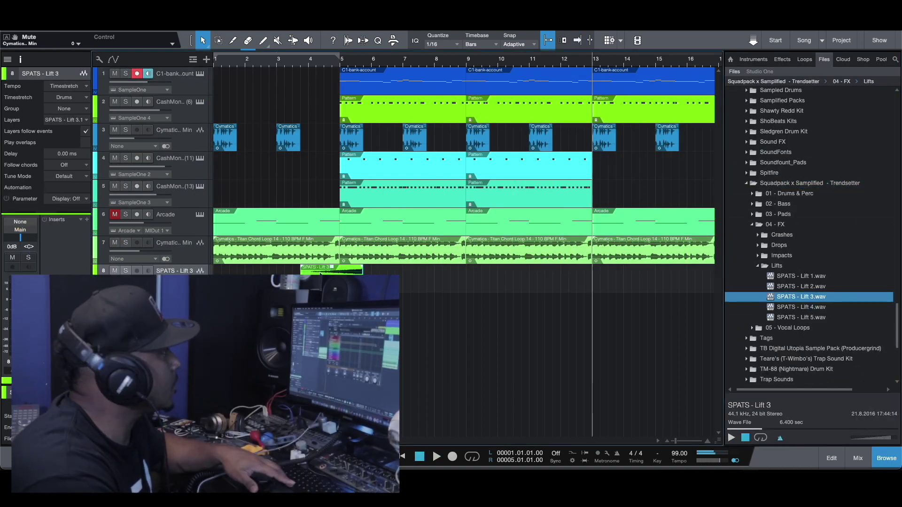
Step: Play the arrangement and duplicate the selected sections to extend the beat up to bar 45
{"action": "key", "text": "space"}
{"action": "left_click", "coordinate": [886, 458]}
{"action": "key", "text": "d"}
Step: Place BallTeamTag.wav from the Tags folder on a new track in the intro before bar 5
{"action": "left_click", "coordinate": [886, 458]}
{"action": "left_click", "coordinate": [752, 269]}
{"action": "left_click", "coordinate": [794, 280]}
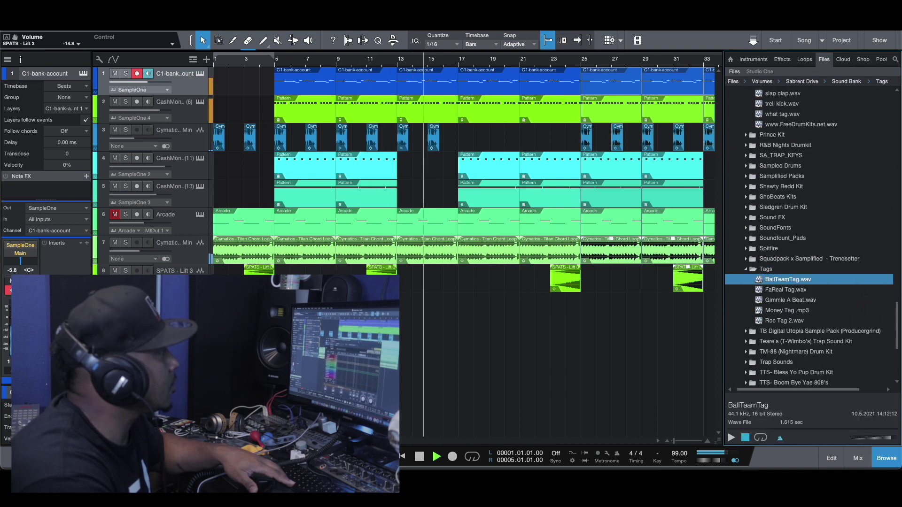
{"action": "left_click_drag", "start_coordinate": [794, 280], "coordinate": [216, 306]}
Step: Turn on autoscroll and play the full arrangement from the start
{"action": "left_click", "coordinate": [887, 458]}
{"action": "left_click", "coordinate": [577, 41]}
{"action": "key", "text": "space"}
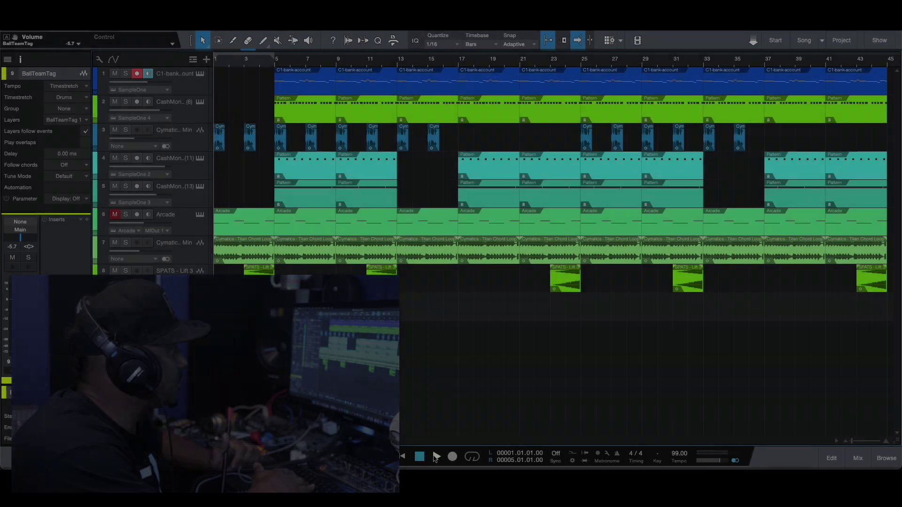
{"action": "left_click", "coordinate": [436, 458]}
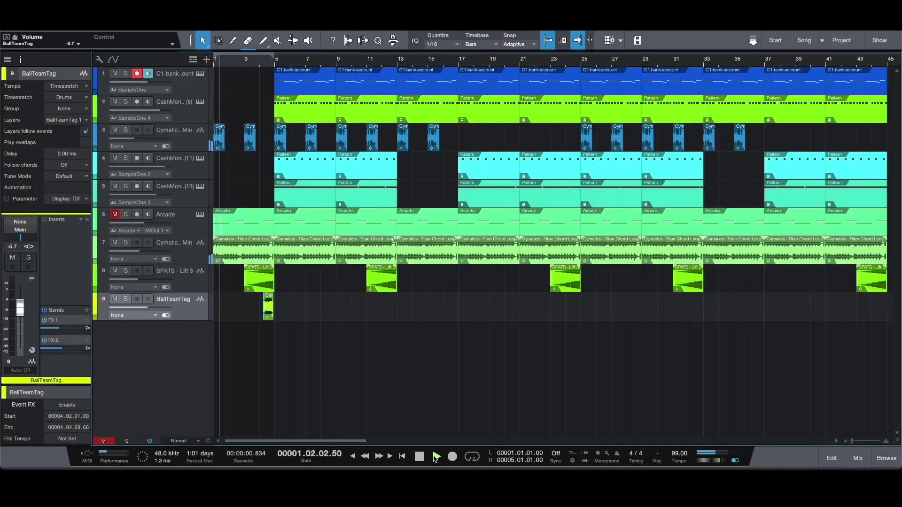